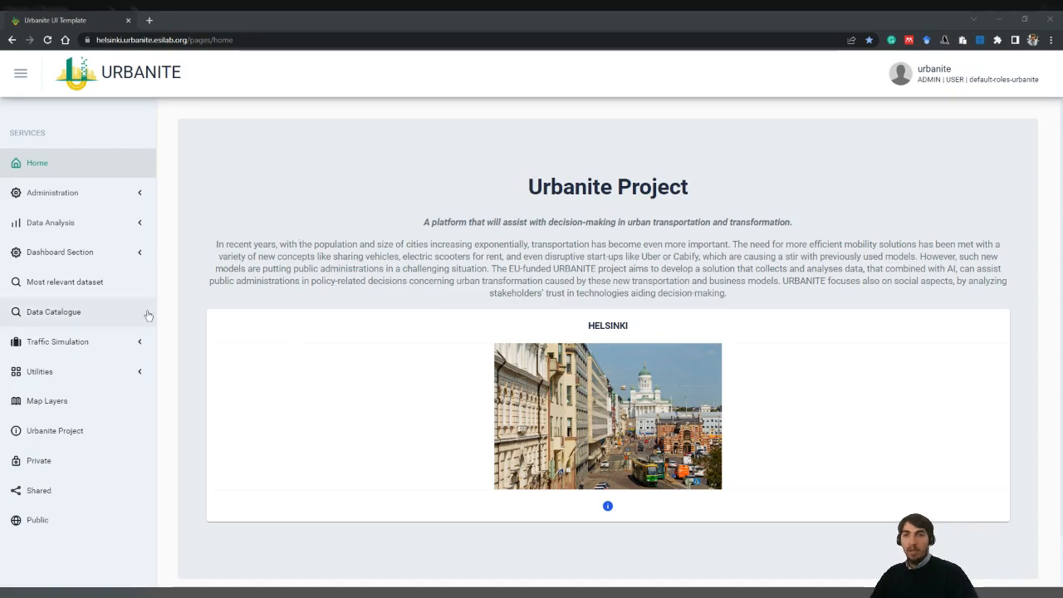
Step: Filter the data catalogue to Helsinki use case data and open the dataset on ferry departures and arrivals in Helsinki port
{"action": "left_click", "coordinate": [65, 314]}
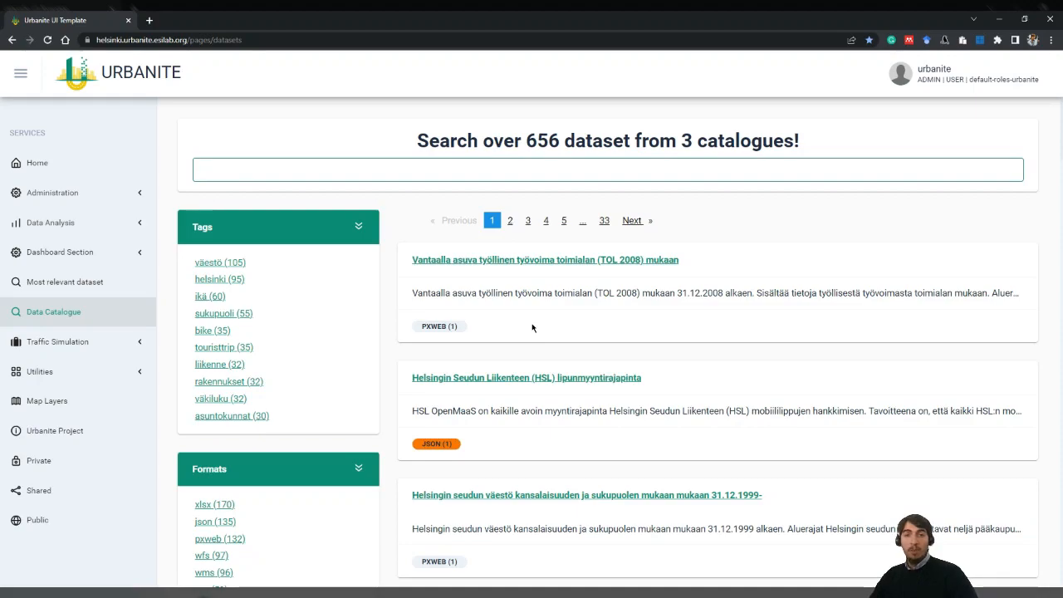
{"action": "scroll", "coordinate": [531, 331], "scroll_direction": "down", "scroll_amount": 2}
{"action": "scroll", "coordinate": [270, 381], "scroll_direction": "down", "scroll_amount": 8}
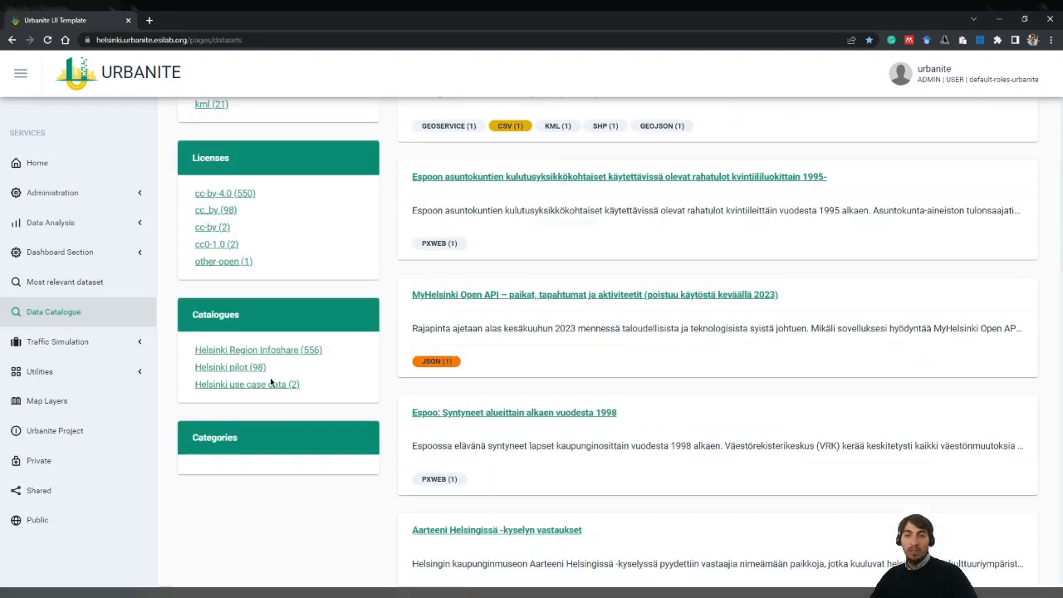
{"action": "left_click", "coordinate": [280, 385]}
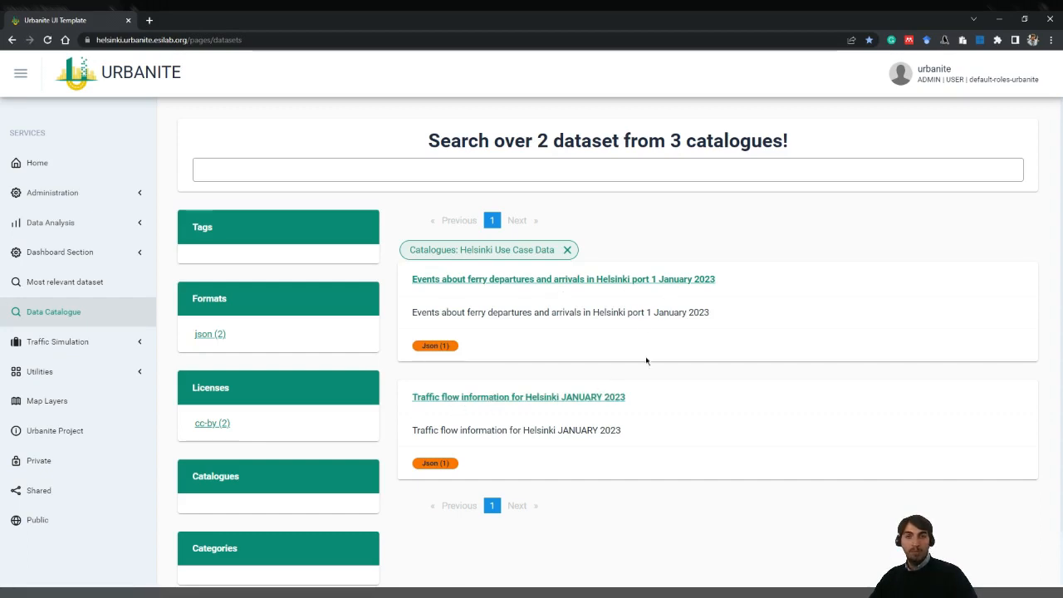
{"action": "left_click", "coordinate": [589, 281]}
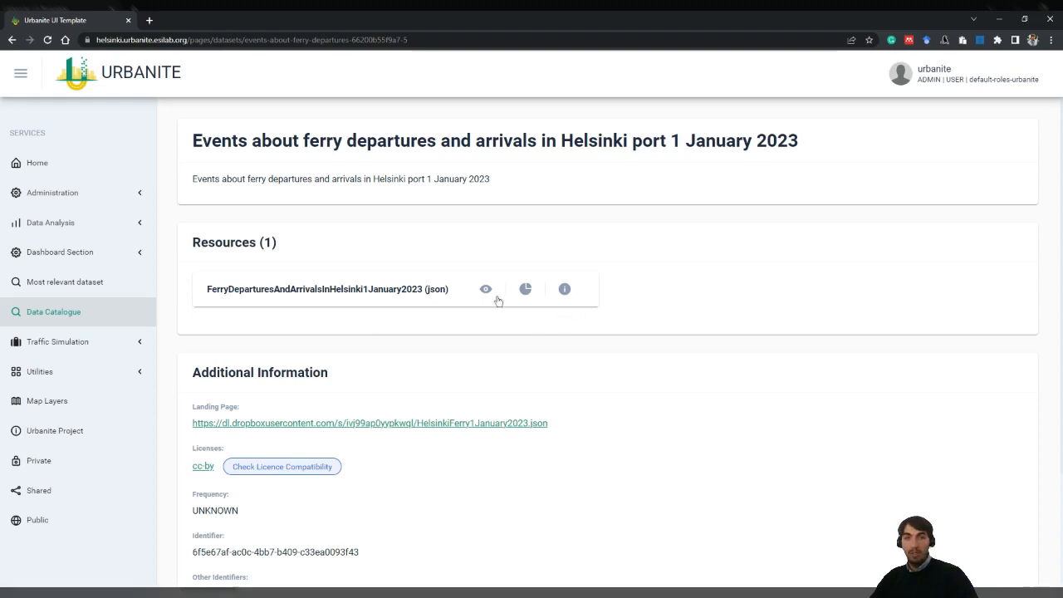
Step: Examine the ferry resource's metadata and its existing datalets
{"action": "left_click", "coordinate": [565, 289]}
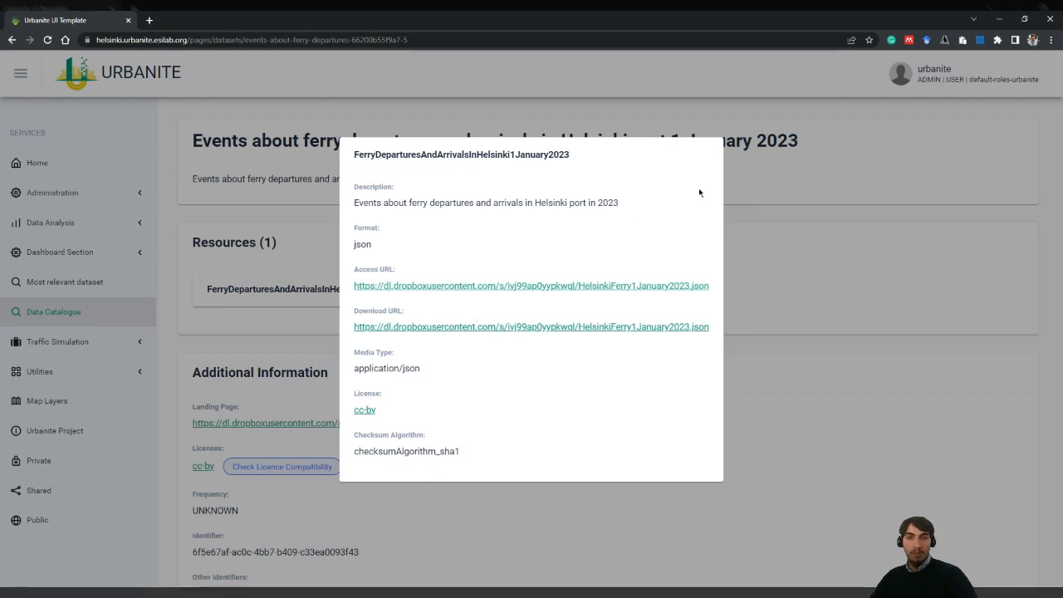
{"action": "left_click", "coordinate": [746, 178]}
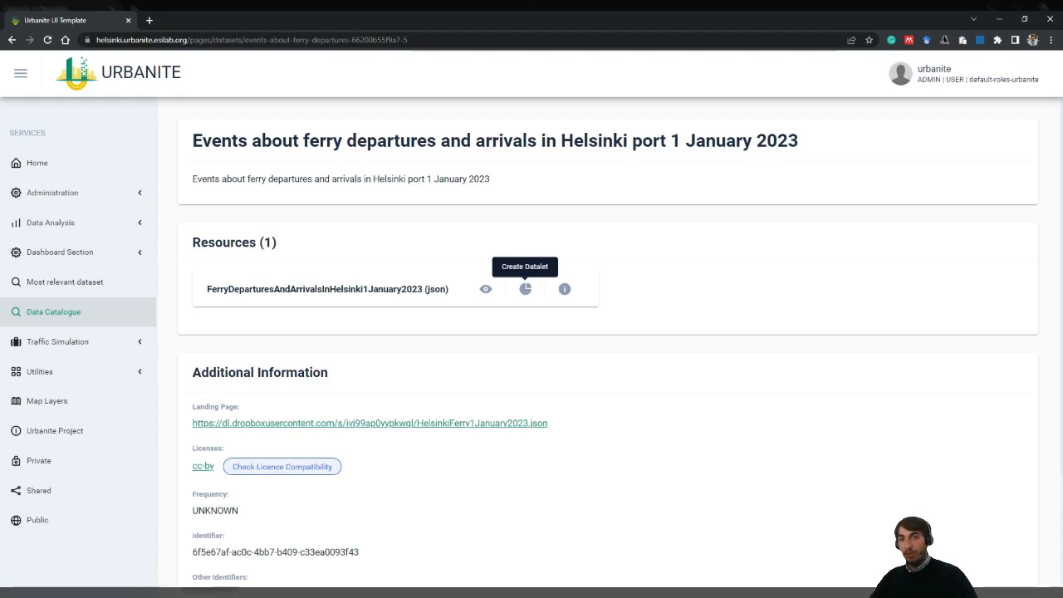
{"action": "left_click", "coordinate": [486, 292]}
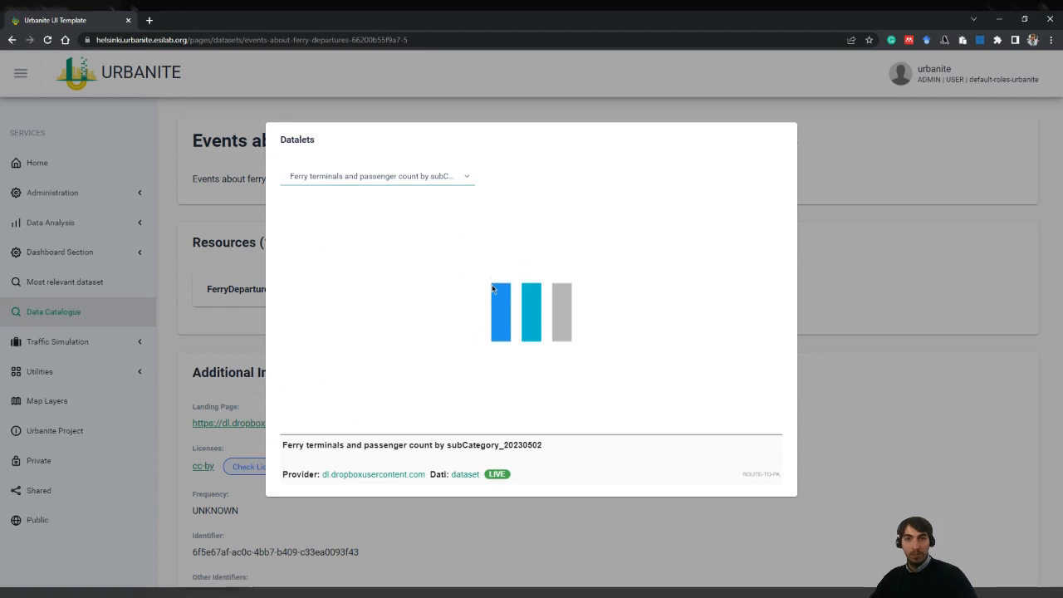
{"action": "left_click", "coordinate": [832, 314]}
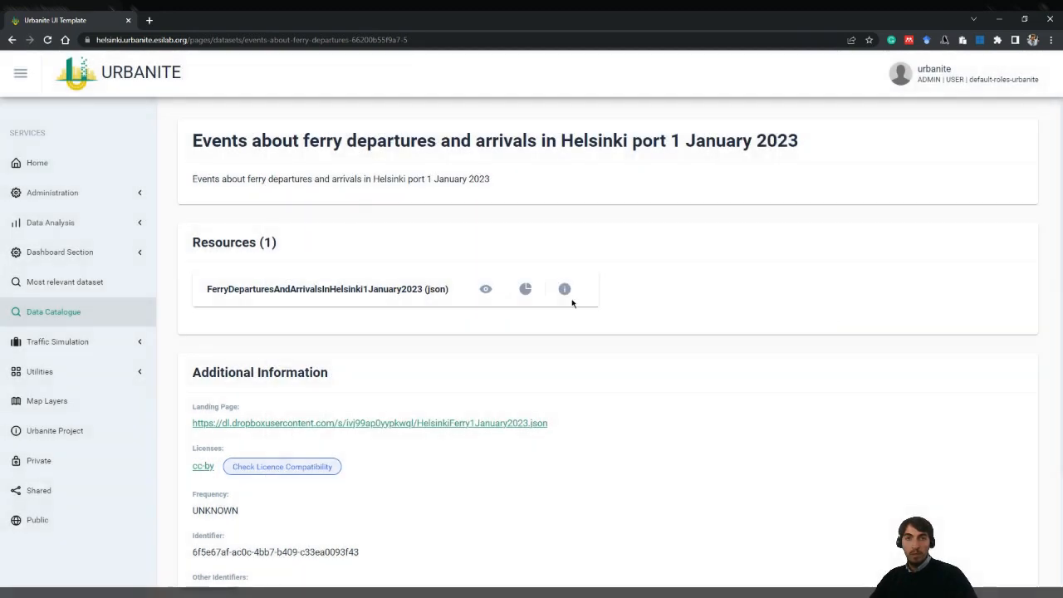
Step: Create a datalet from the ferry resource with the fields arrivesToHarbour, dateCreated, departsFromHarbour, passengerCount, ship, subCategory and terminal
{"action": "left_click", "coordinate": [527, 290]}
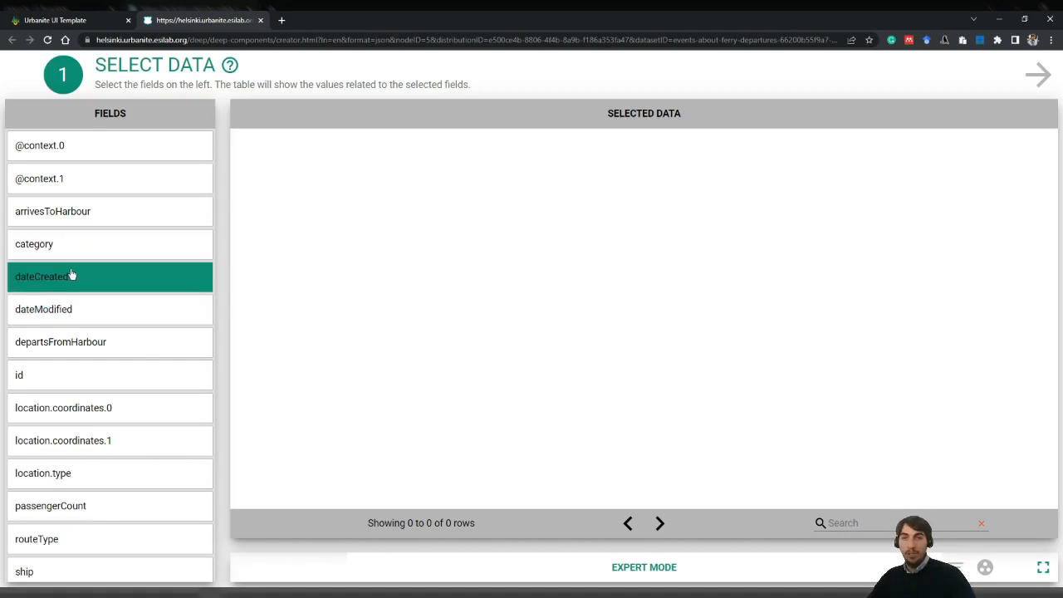
{"action": "left_click", "coordinate": [79, 218]}
{"action": "left_click", "coordinate": [87, 286]}
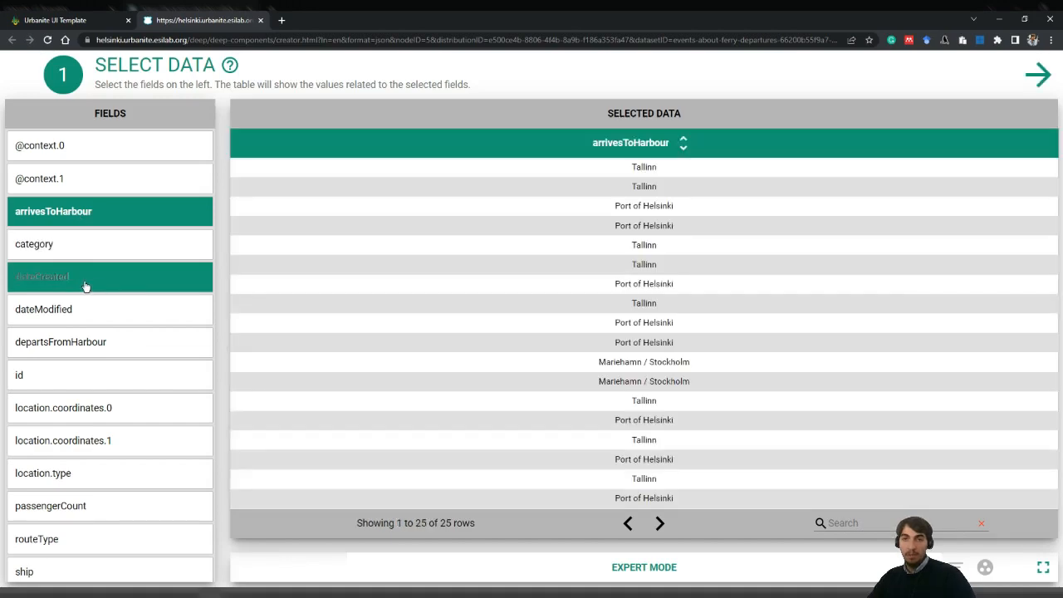
{"action": "left_click", "coordinate": [101, 343]}
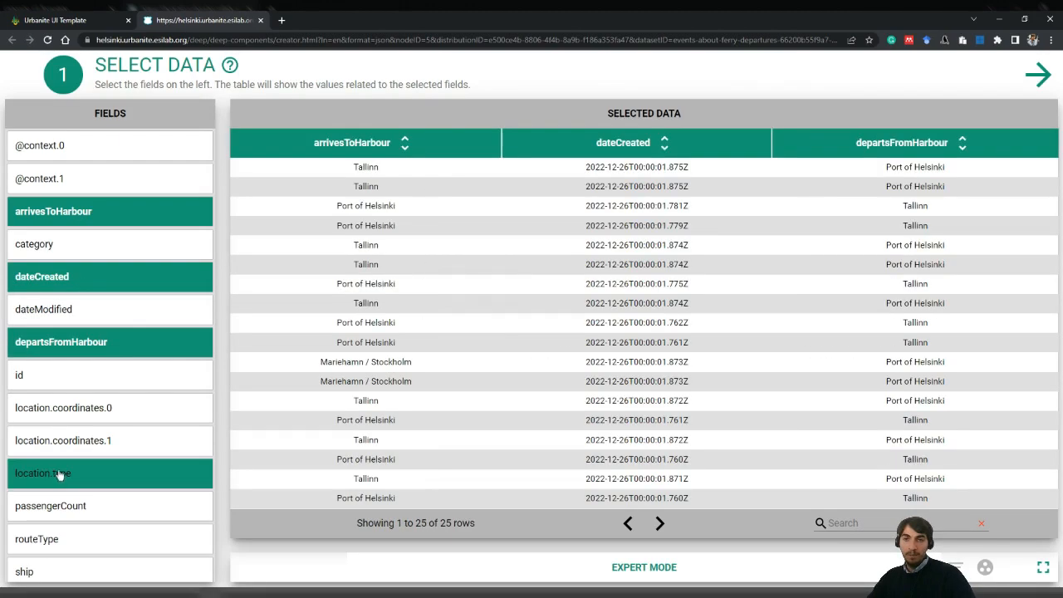
{"action": "left_click", "coordinate": [93, 508]}
{"action": "left_click", "coordinate": [89, 573]}
{"action": "scroll", "coordinate": [99, 548], "scroll_direction": "down", "scroll_amount": 2}
{"action": "left_click", "coordinate": [108, 510]}
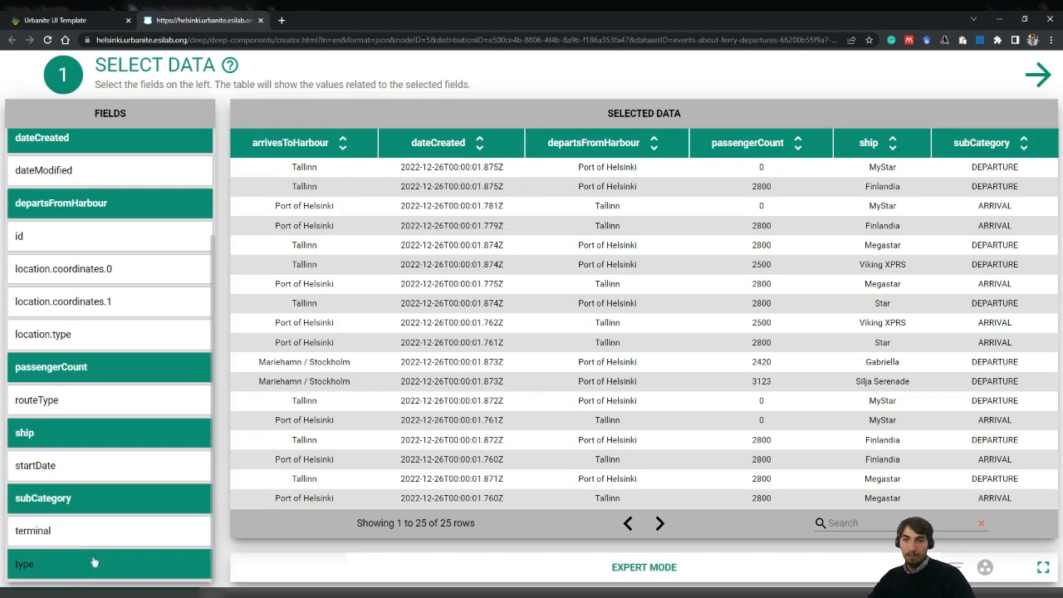
{"action": "left_click", "coordinate": [98, 536]}
{"action": "left_click", "coordinate": [94, 563]}
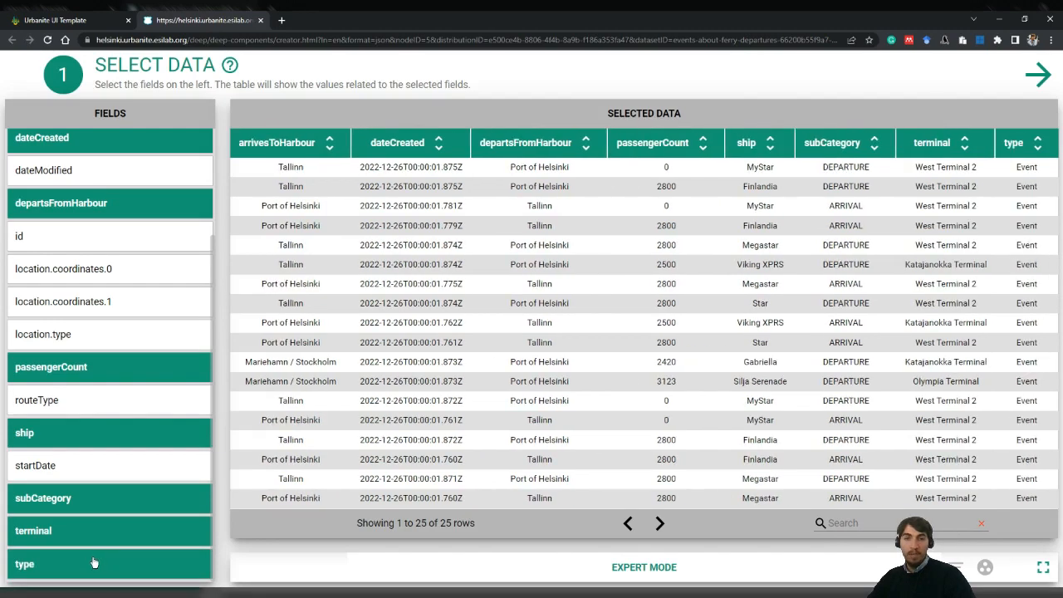
{"action": "left_click", "coordinate": [97, 574]}
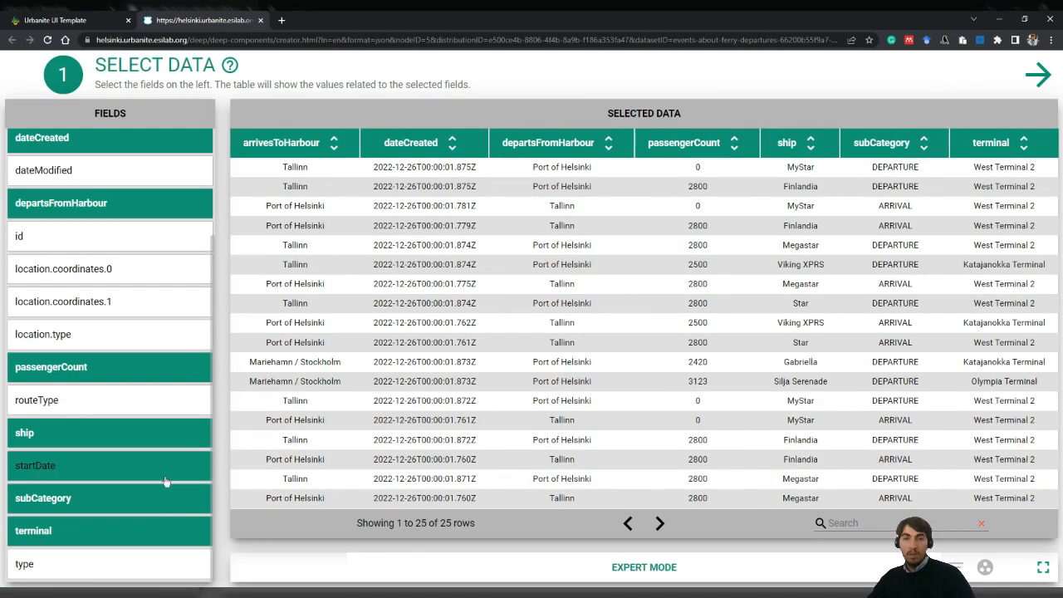
Step: Choose the Polar Chart visualization for the selected ferry data and title it "Polar chart_tutorial_20230505"
{"action": "left_click", "coordinate": [1039, 75]}
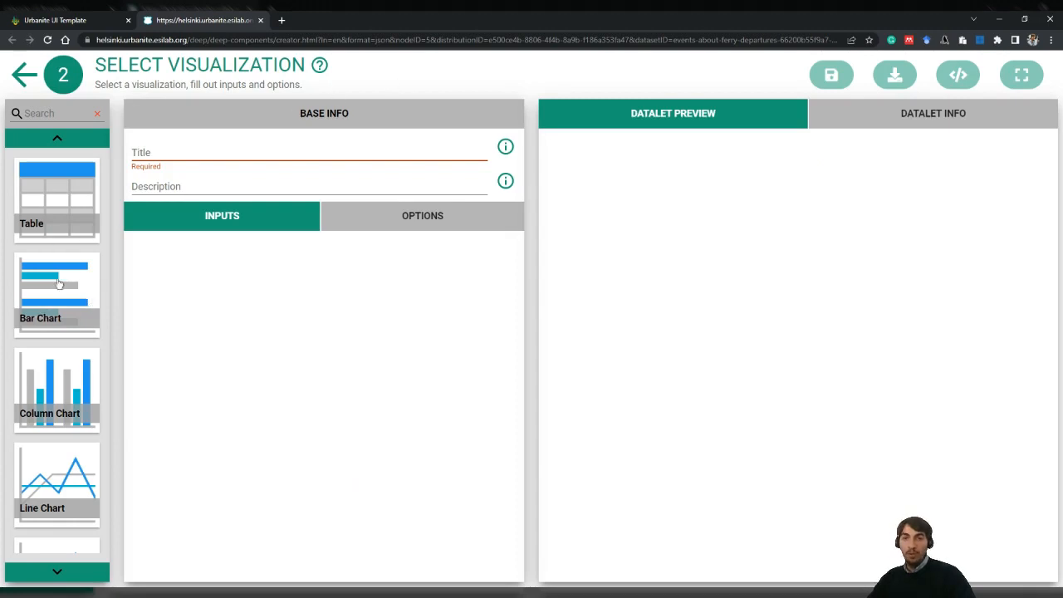
{"action": "scroll", "coordinate": [62, 386], "scroll_direction": "down", "scroll_amount": 4}
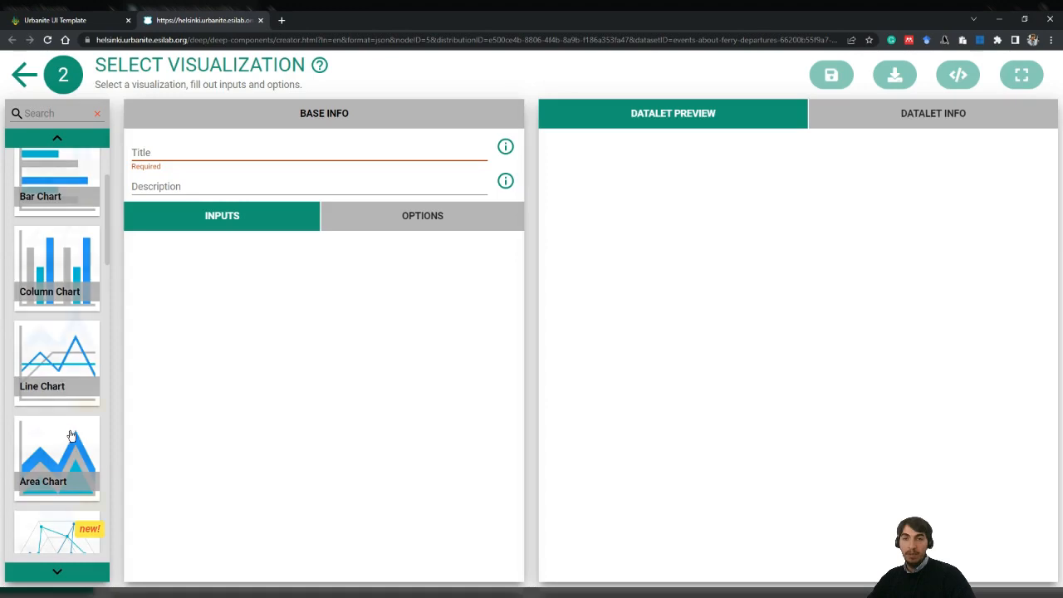
{"action": "scroll", "coordinate": [71, 436], "scroll_direction": "down", "scroll_amount": 5}
{"action": "scroll", "coordinate": [70, 436], "scroll_direction": "up", "scroll_amount": 3}
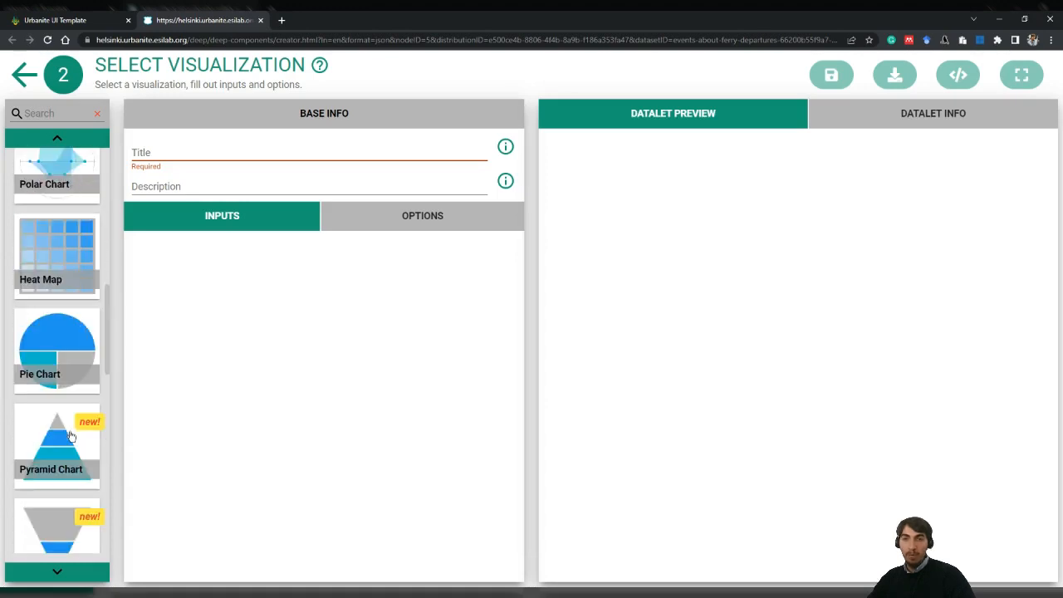
{"action": "scroll", "coordinate": [71, 436], "scroll_direction": "up", "scroll_amount": 3}
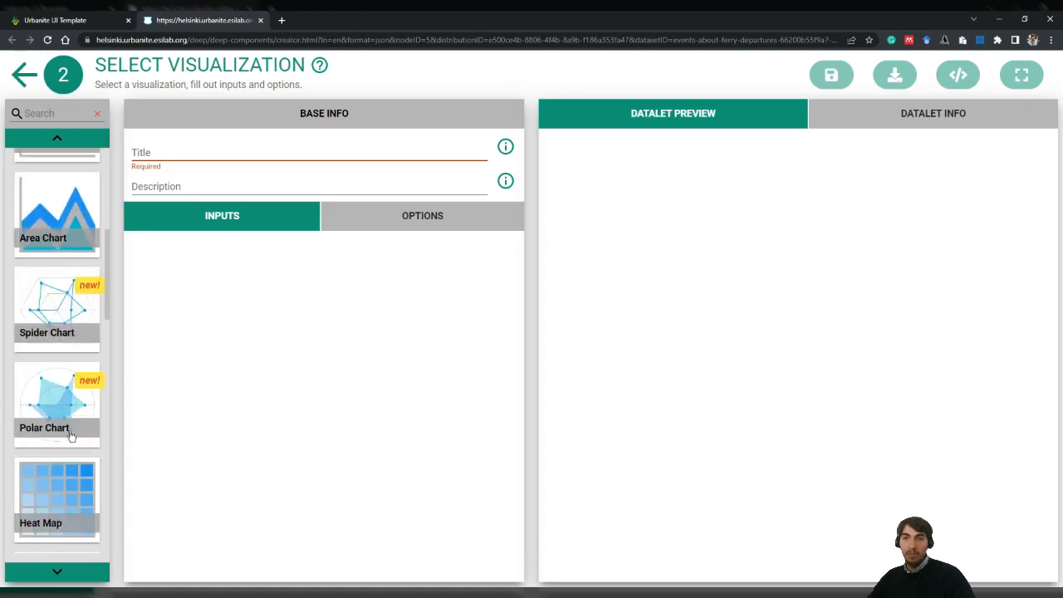
{"action": "left_click", "coordinate": [47, 393]}
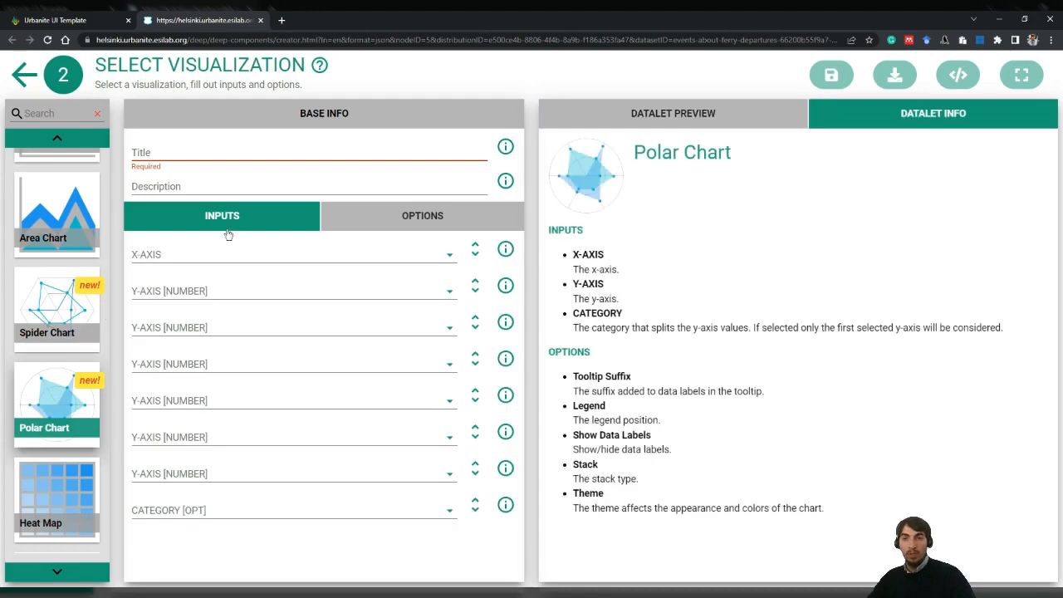
{"action": "left_click", "coordinate": [250, 152]}
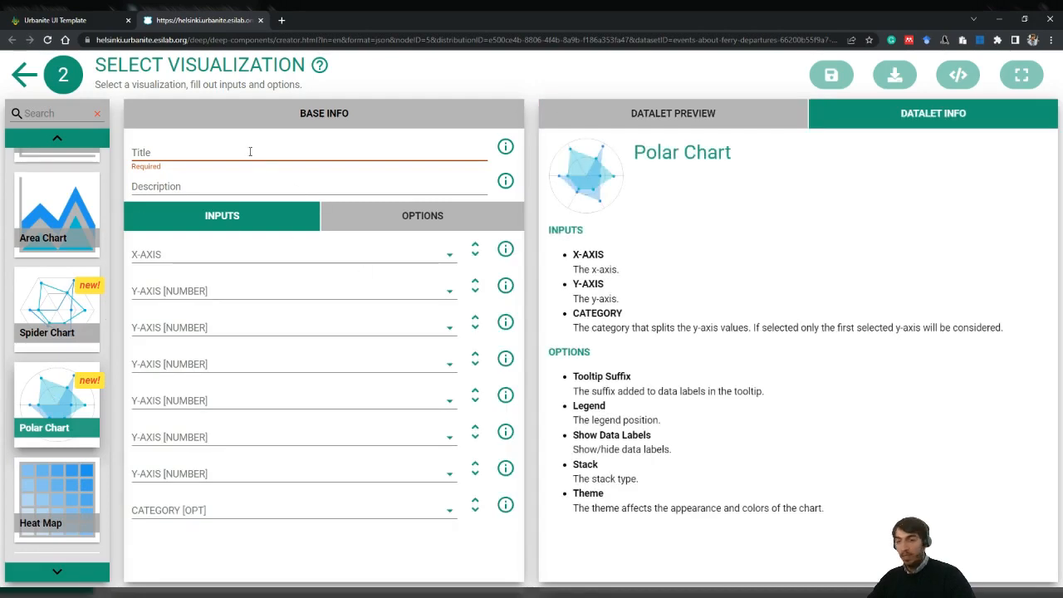
{"action": "type", "text": "Polar chart_tutorial_20230505"}
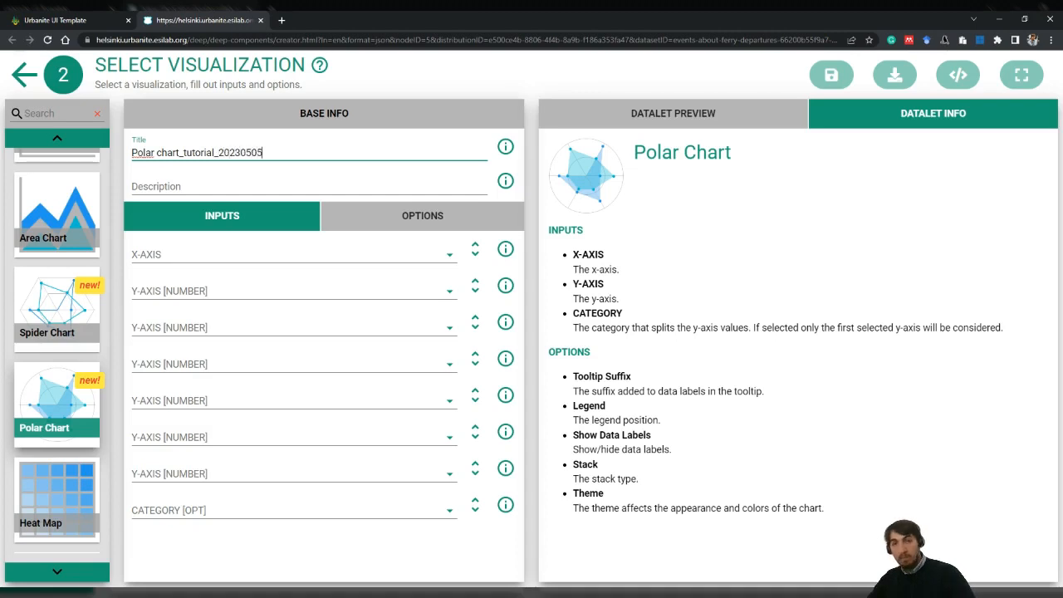
Step: Assign terminal to the x-axis, passengerCount to the first y-axis and subCategory to the category, and save the datalet
{"action": "left_click", "coordinate": [252, 258]}
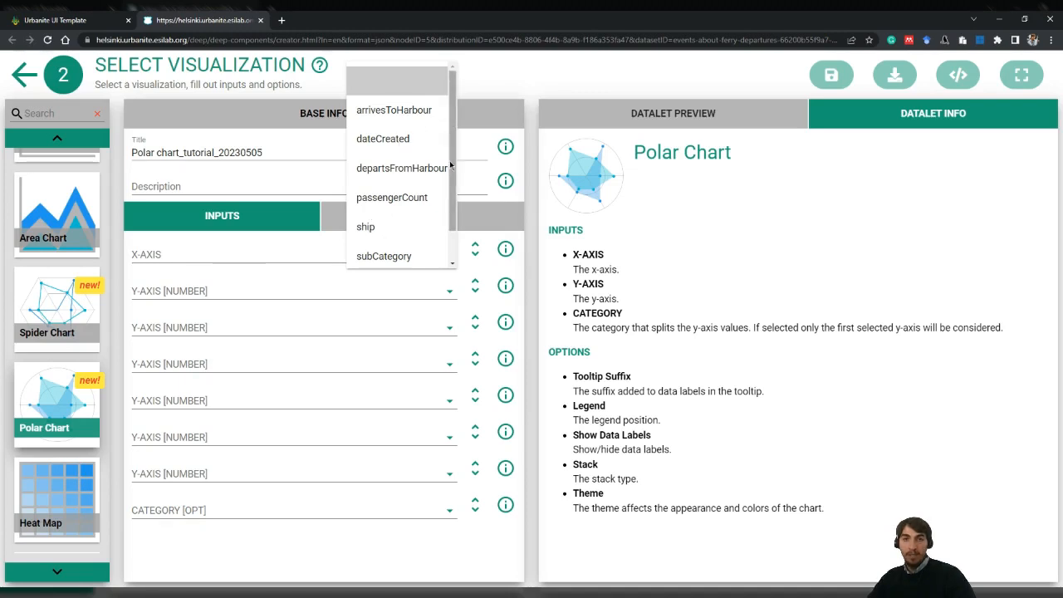
{"action": "scroll", "coordinate": [365, 262], "scroll_direction": "down", "scroll_amount": 1}
{"action": "left_click", "coordinate": [370, 250]}
{"action": "left_click", "coordinate": [311, 290]}
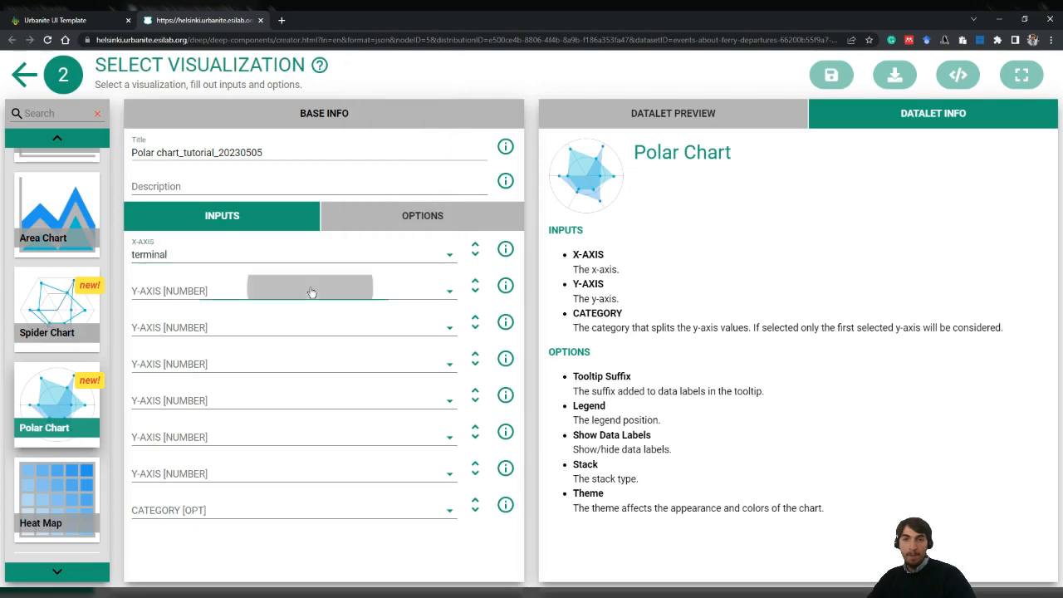
{"action": "left_click", "coordinate": [390, 279]}
{"action": "left_click", "coordinate": [311, 510]}
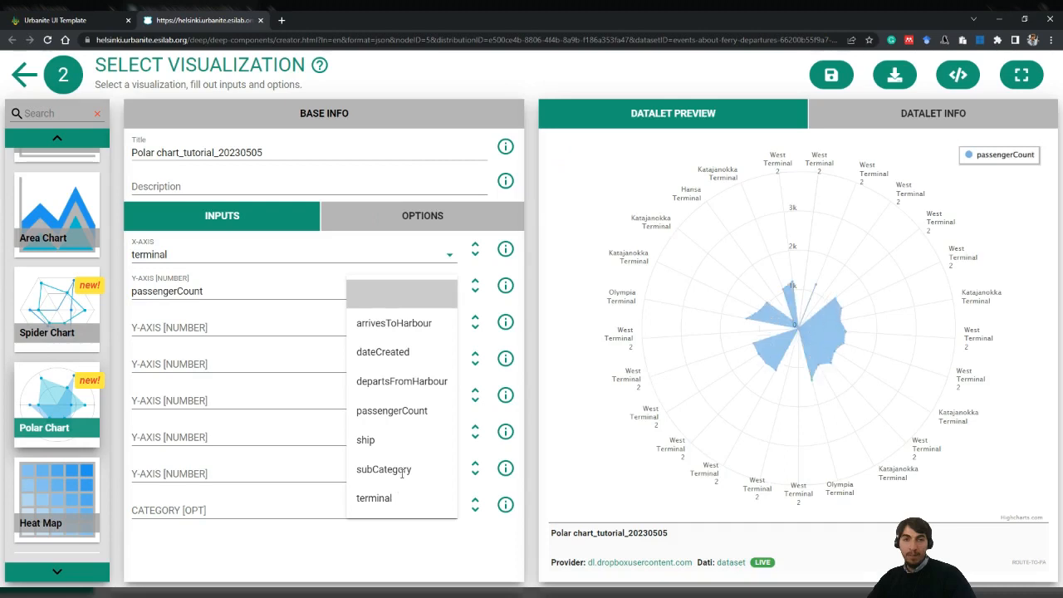
{"action": "left_click", "coordinate": [385, 469]}
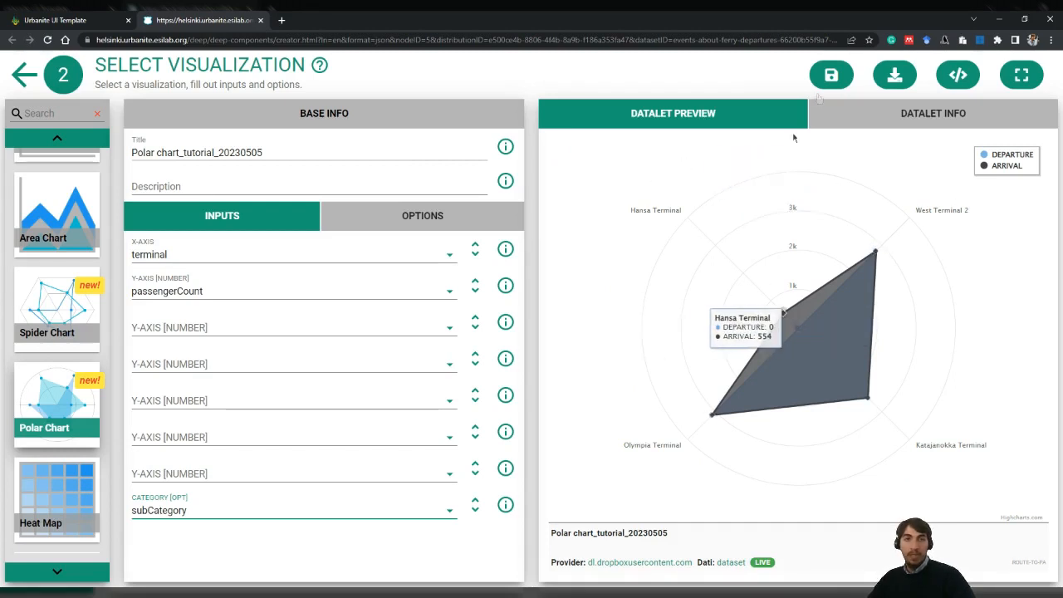
{"action": "left_click", "coordinate": [834, 77]}
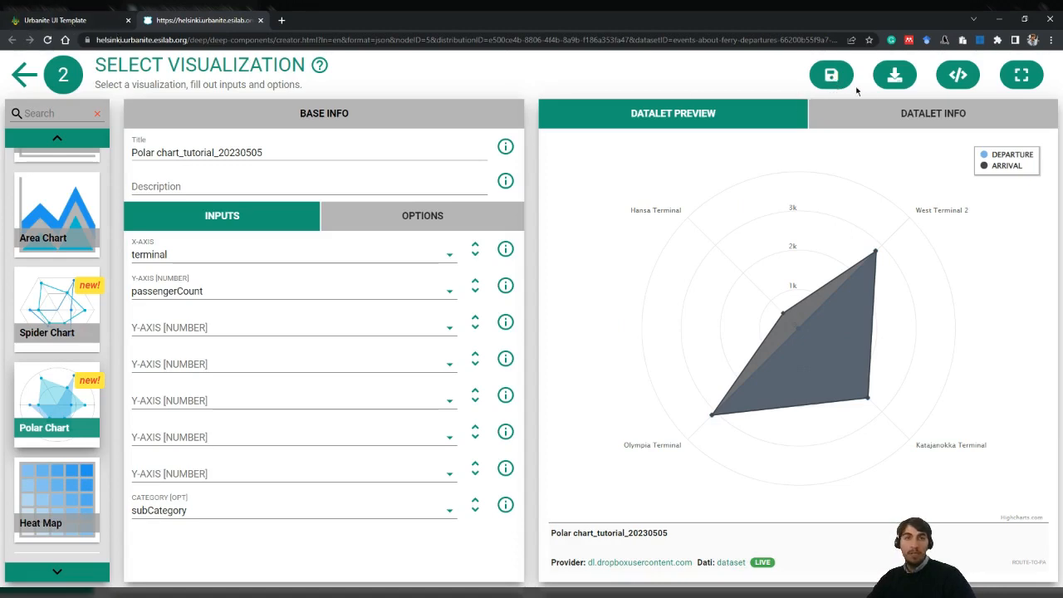
Step: Return to the data catalogue and open the dataset "Traffic flow information for Helsinki JANUARY 2023"
{"action": "left_click", "coordinate": [87, 21]}
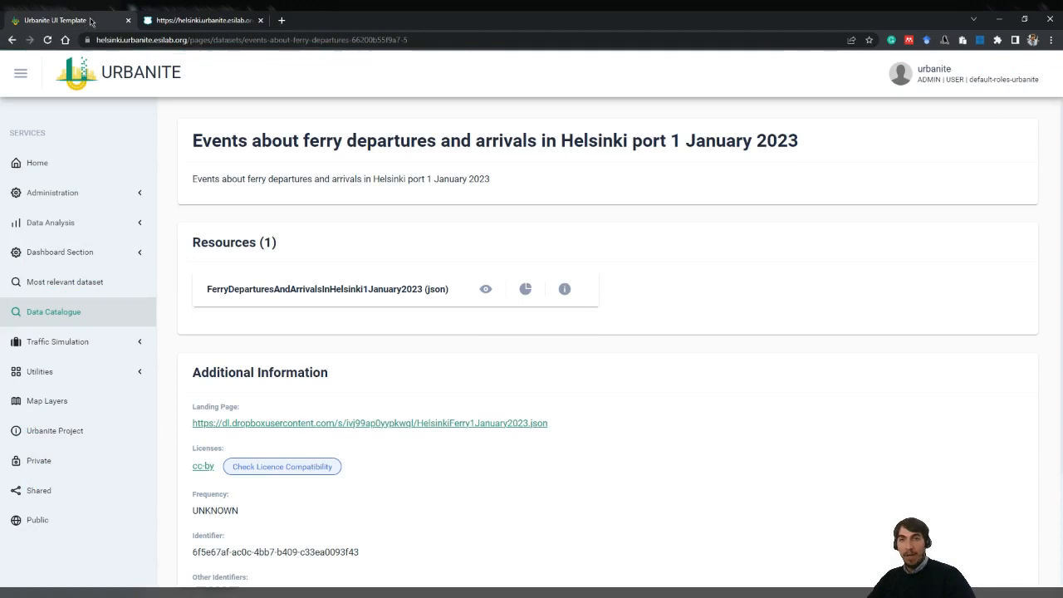
{"action": "left_click", "coordinate": [50, 311]}
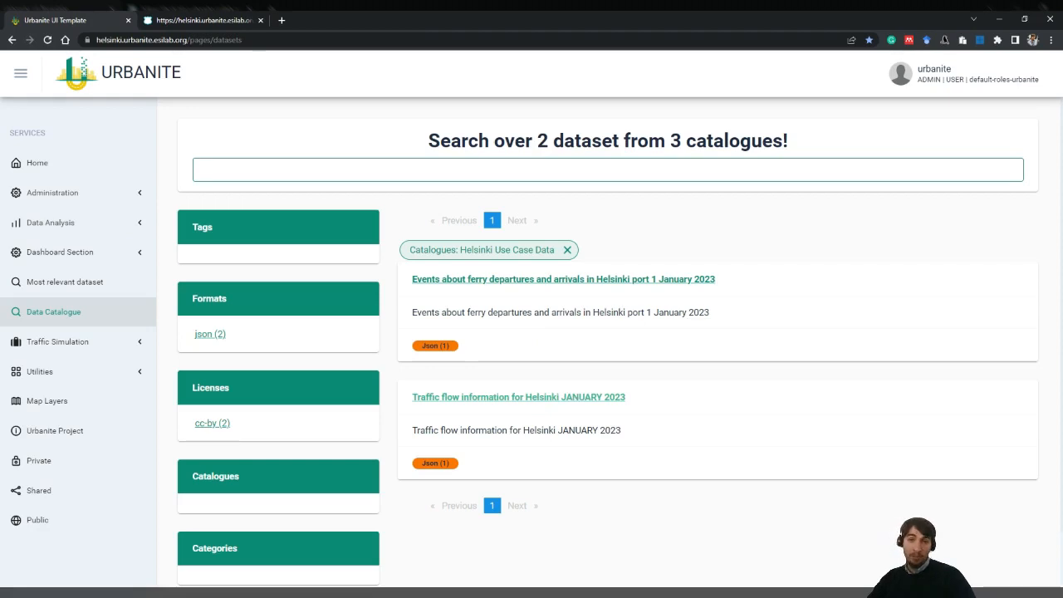
{"action": "left_click", "coordinate": [577, 399]}
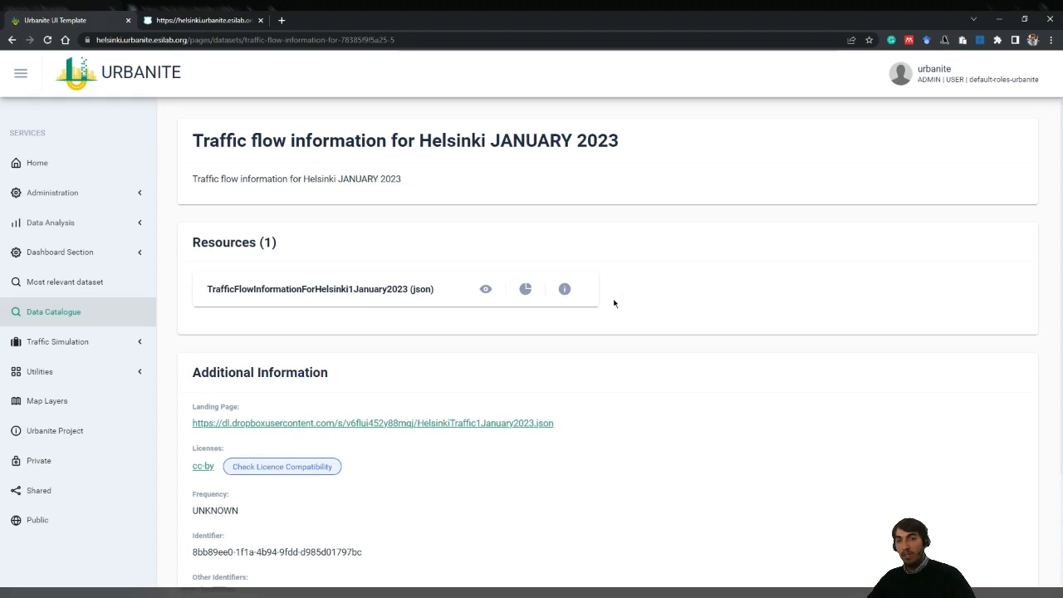
Step: Create a datalet from the traffic flow resource with the fields dateCreated, intensity, location.coordinates.0 and location.coordinates.1
{"action": "left_click", "coordinate": [527, 291]}
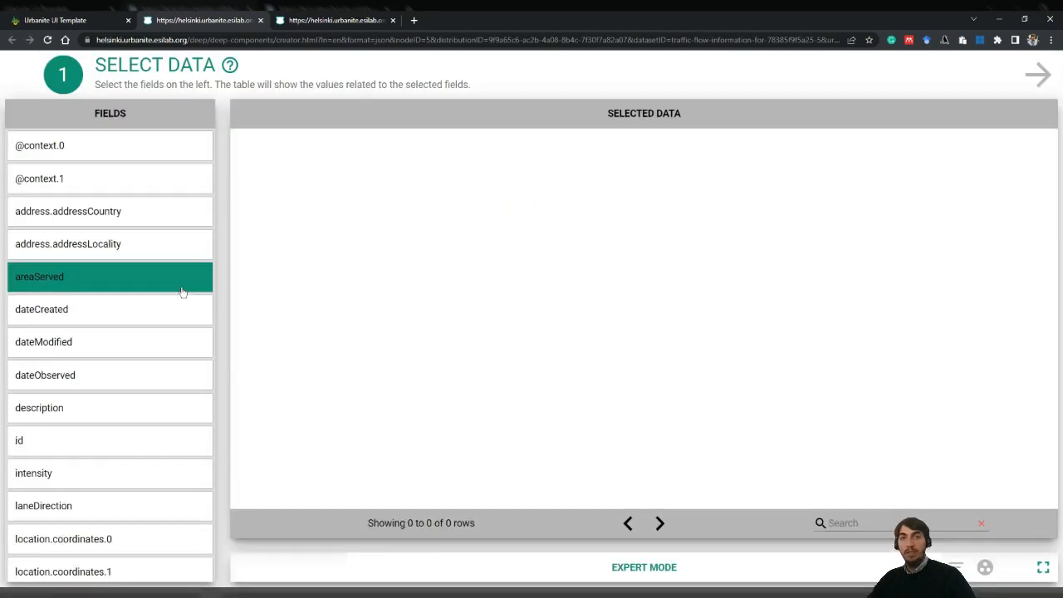
{"action": "left_click", "coordinate": [81, 309]}
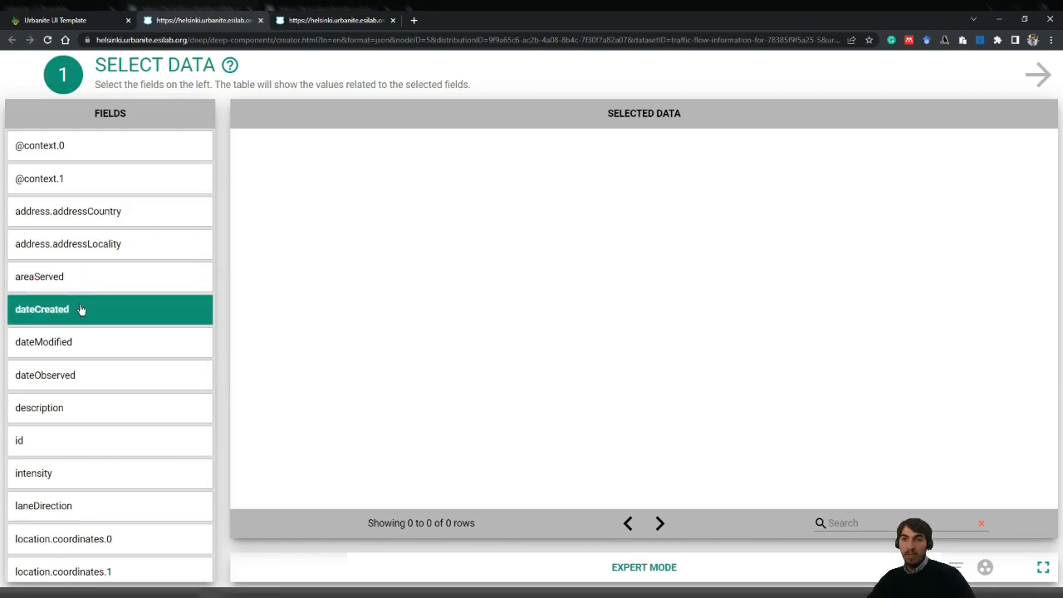
{"action": "left_click", "coordinate": [81, 477]}
{"action": "scroll", "coordinate": [157, 375], "scroll_direction": "down", "scroll_amount": 2}
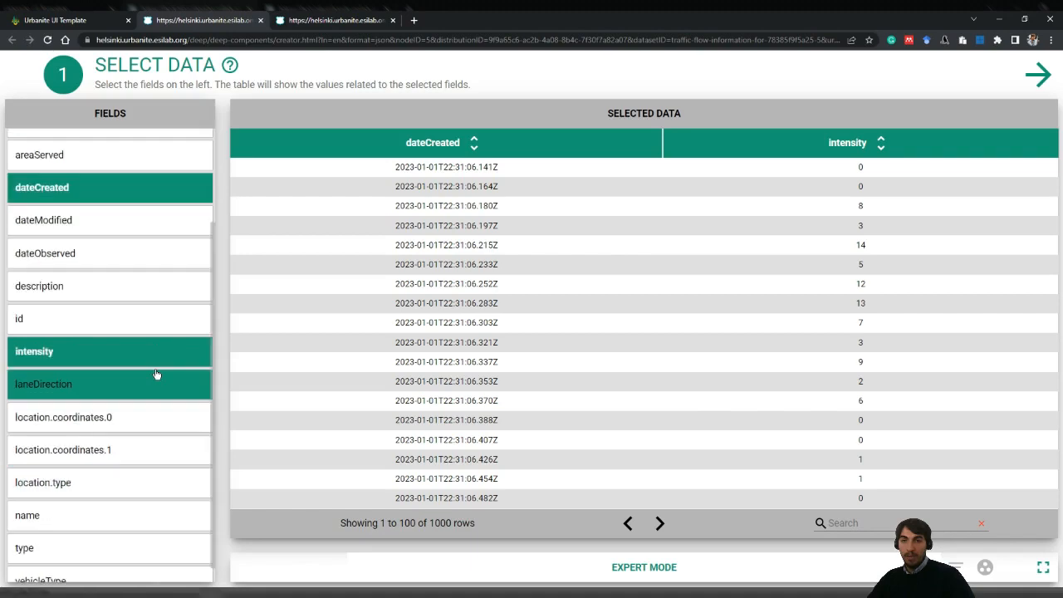
{"action": "left_click", "coordinate": [155, 427]}
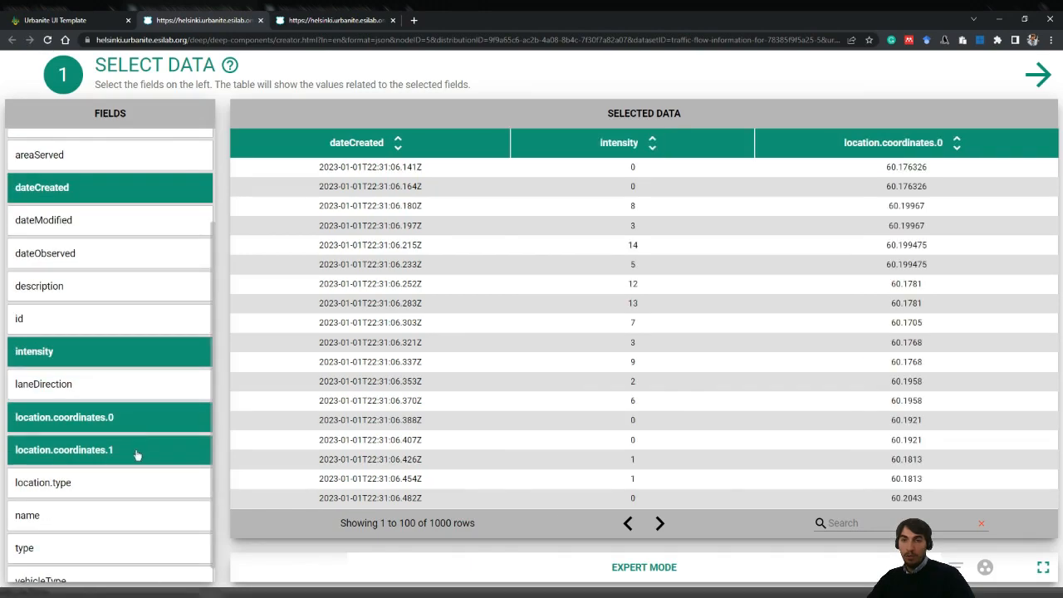
{"action": "left_click", "coordinate": [139, 453]}
{"action": "scroll", "coordinate": [157, 456], "scroll_direction": "down", "scroll_amount": 1}
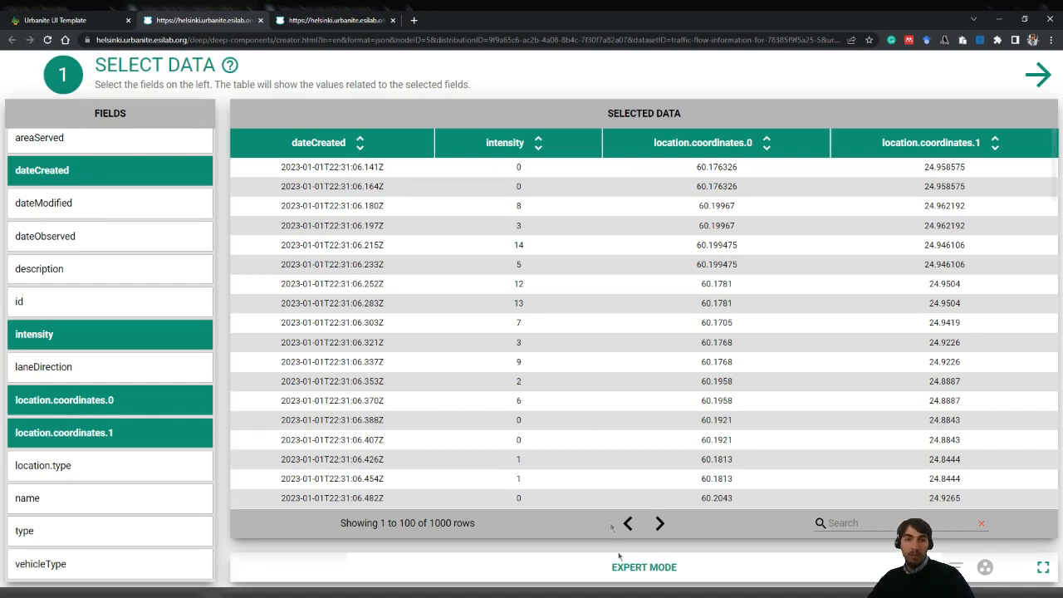
Step: Switch to expert mode and inspect the location coordinates in the last rows of the selected data's current page
{"action": "left_click", "coordinate": [640, 570]}
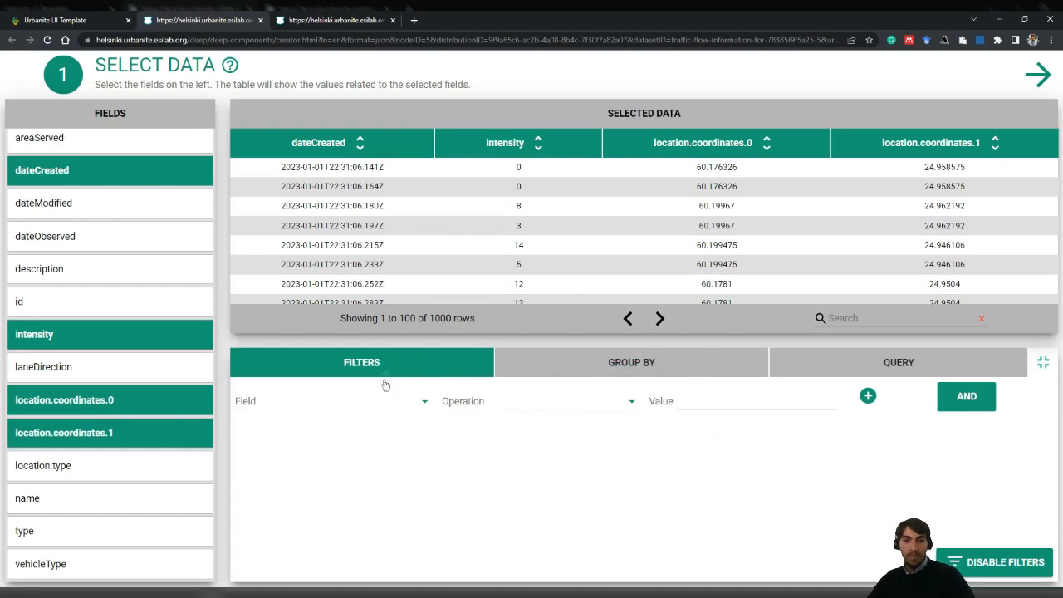
{"action": "scroll", "coordinate": [655, 275], "scroll_direction": "down", "scroll_amount": 15}
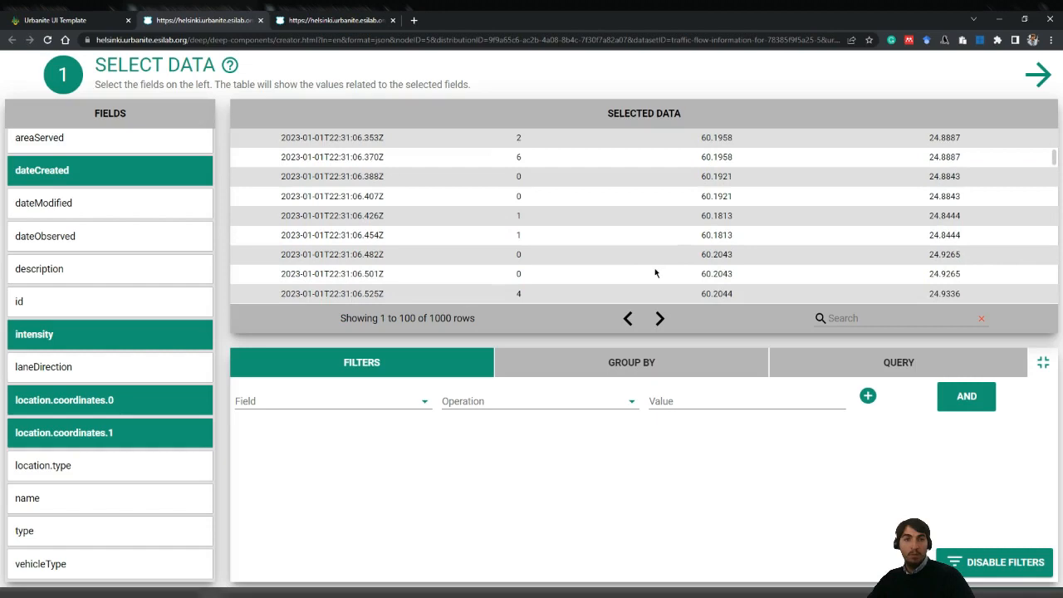
{"action": "scroll", "coordinate": [654, 272], "scroll_direction": "down", "scroll_amount": 10}
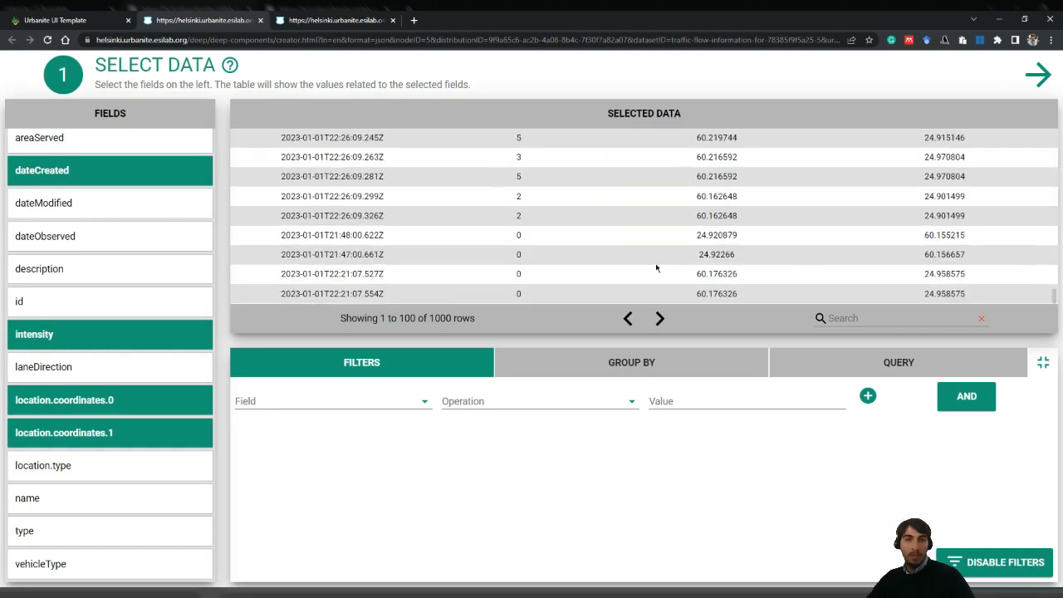
{"action": "left_click_drag", "start_coordinate": [686, 238], "coordinate": [748, 264]}
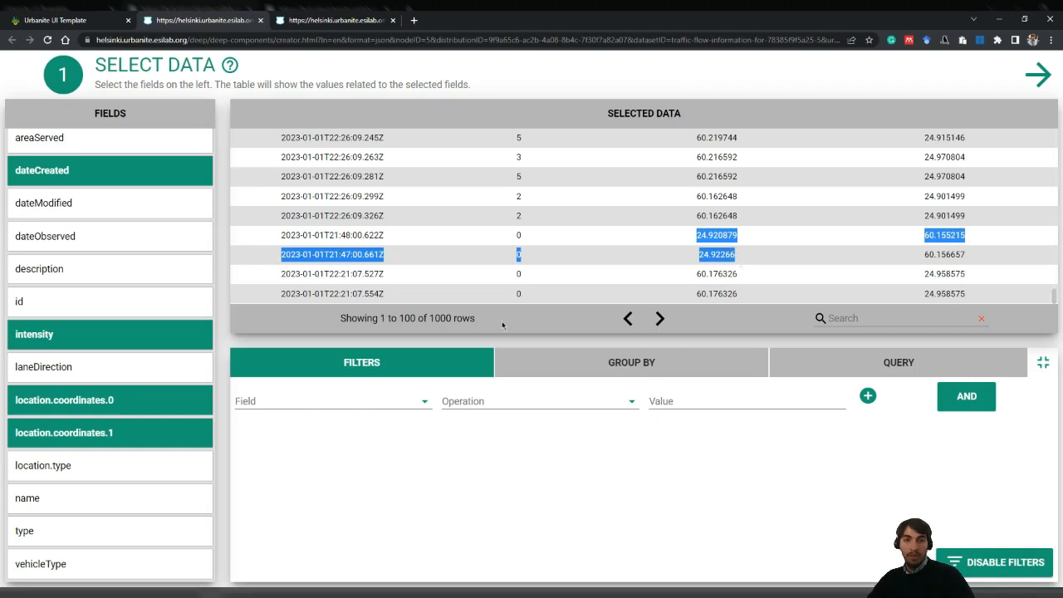
Step: Add a filter keeping only rows with location.coordinates.0 > 25 and check the filtered rows
{"action": "left_click", "coordinate": [380, 401]}
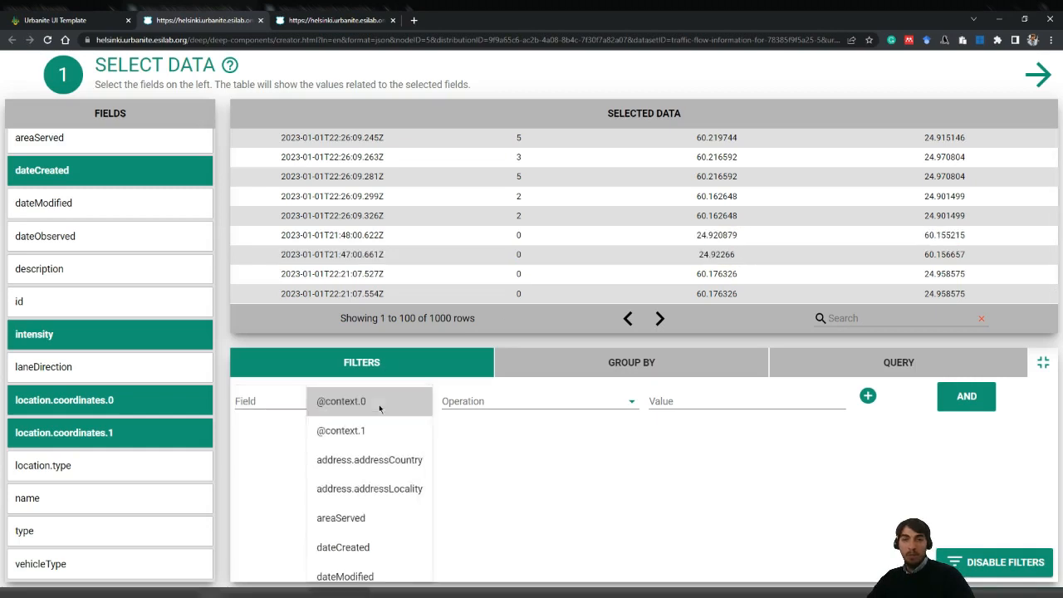
{"action": "scroll", "coordinate": [427, 459], "scroll_direction": "down", "scroll_amount": 1}
{"action": "scroll", "coordinate": [427, 459], "scroll_direction": "down", "scroll_amount": 3}
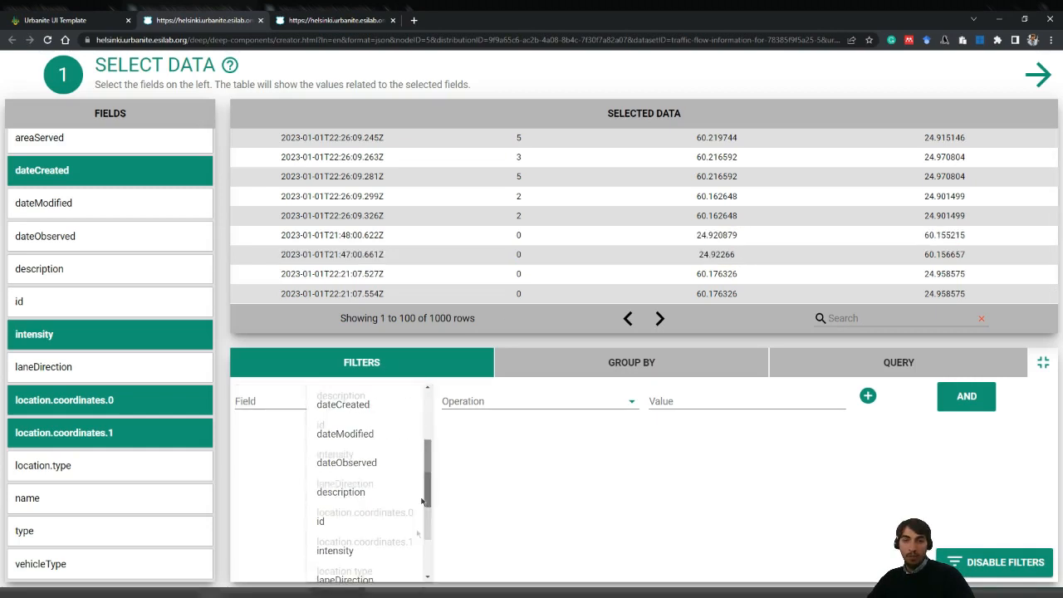
{"action": "left_click", "coordinate": [392, 498]}
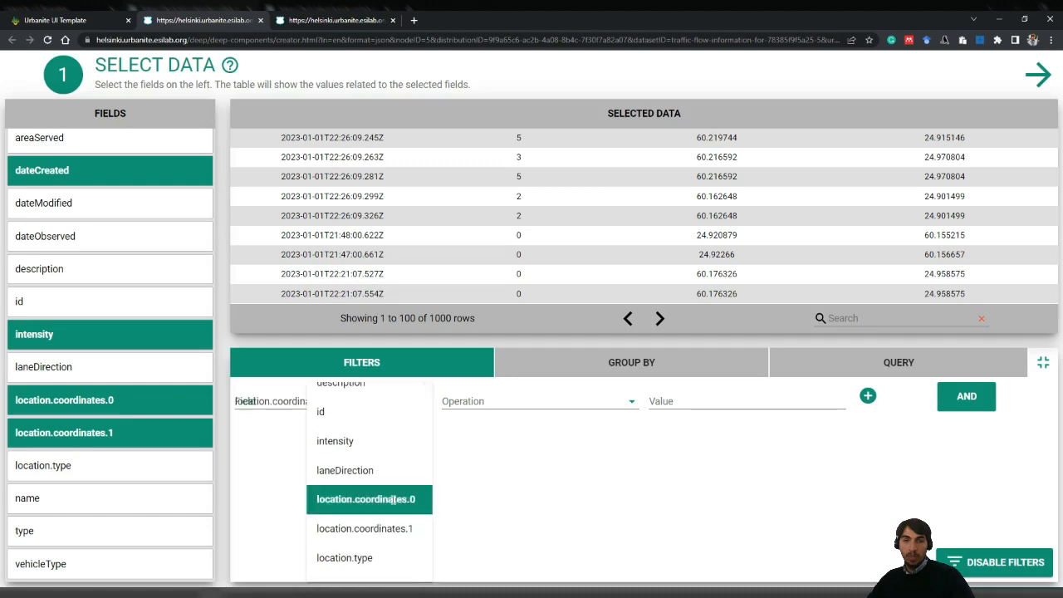
{"action": "left_click", "coordinate": [604, 402]}
{"action": "left_click", "coordinate": [580, 469]}
{"action": "left_click", "coordinate": [711, 402]}
{"action": "type", "text": "25"}
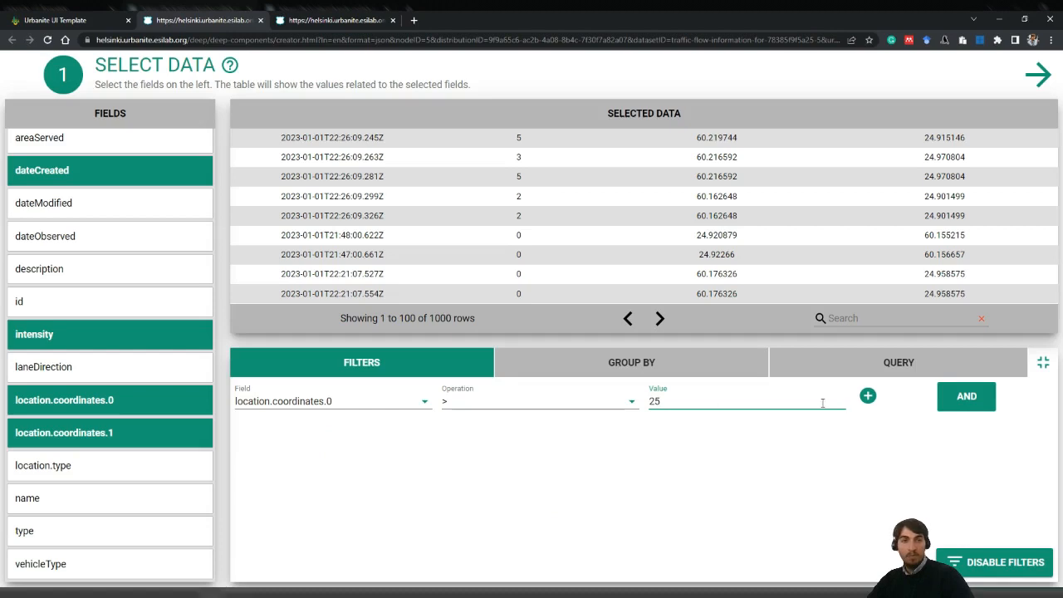
{"action": "left_click", "coordinate": [868, 397]}
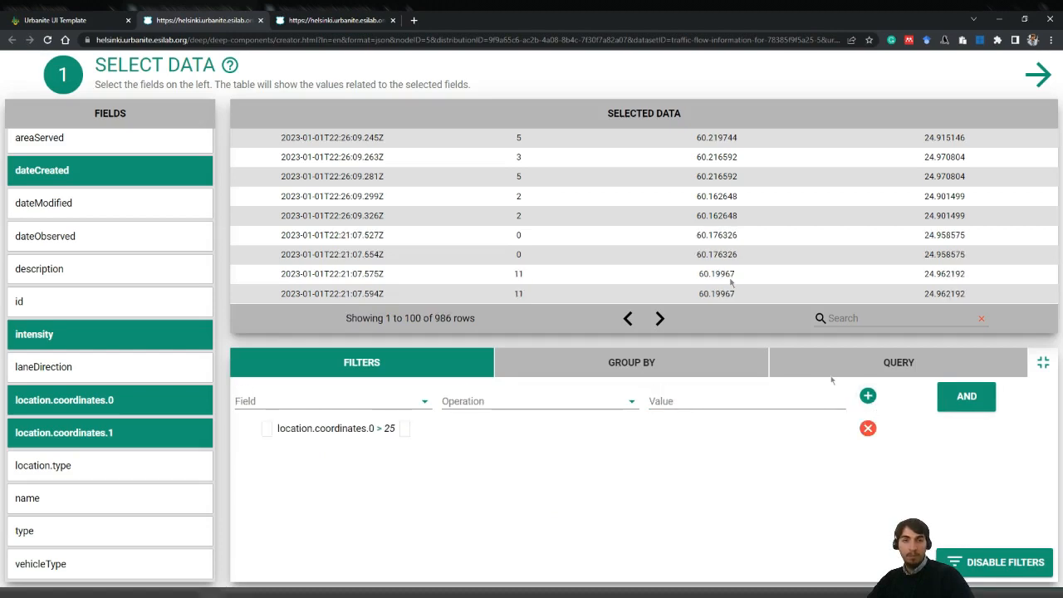
{"action": "scroll", "coordinate": [712, 265], "scroll_direction": "up", "scroll_amount": 2}
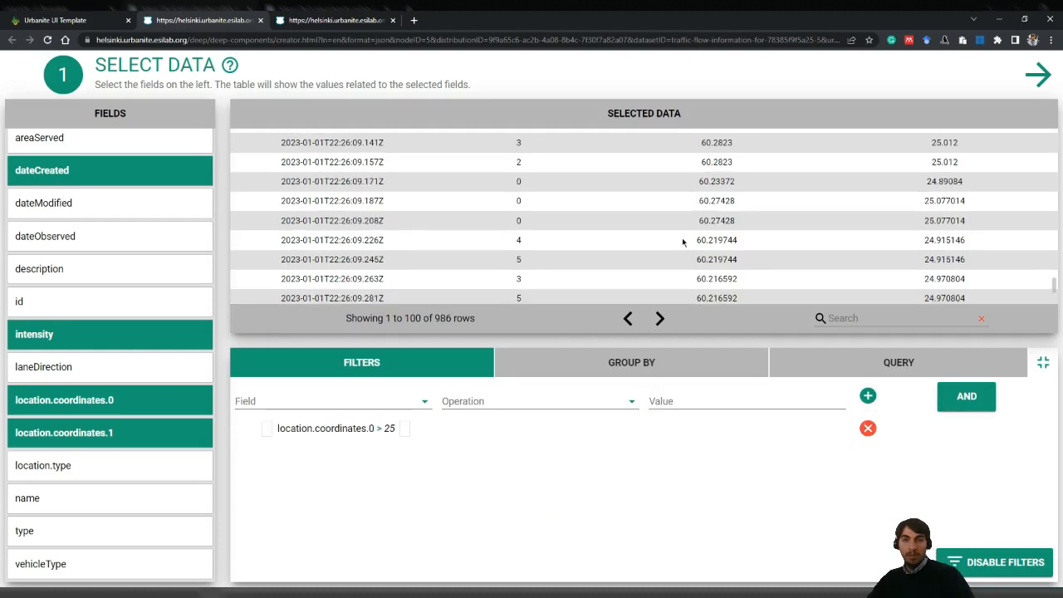
{"action": "scroll", "coordinate": [685, 240], "scroll_direction": "down", "scroll_amount": 2}
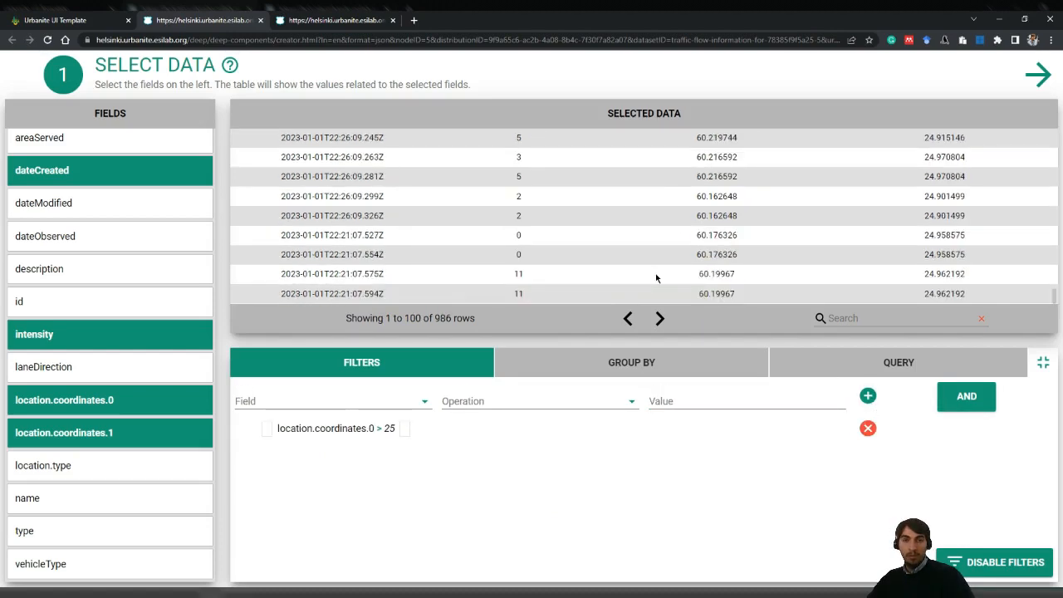
Step: Group the filtered data by dateCreated, location.coordinates.0 and location.coordinates.1
{"action": "left_click", "coordinate": [645, 368]}
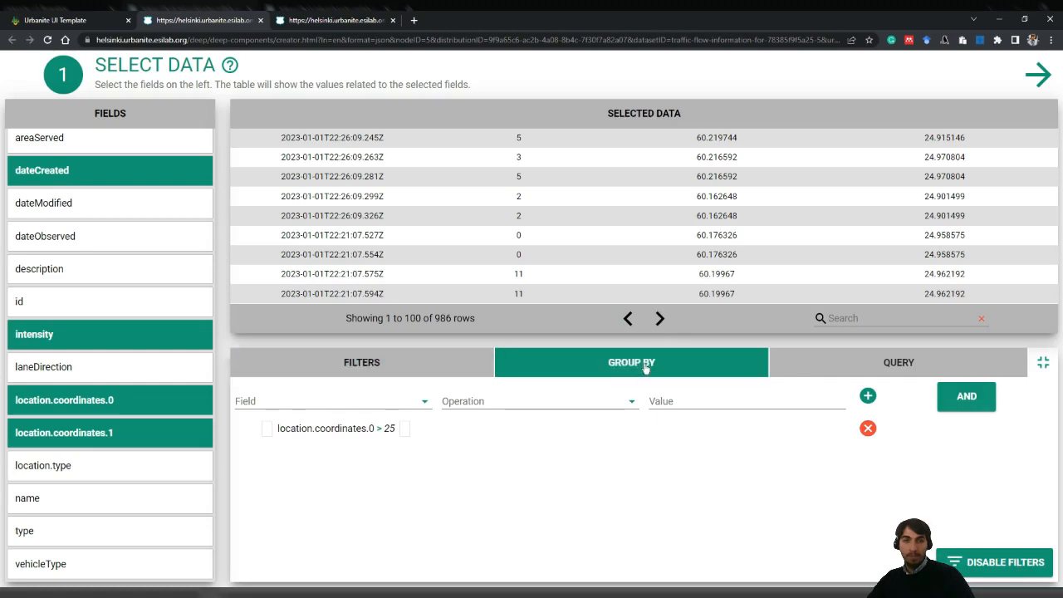
{"action": "left_click", "coordinate": [405, 407]}
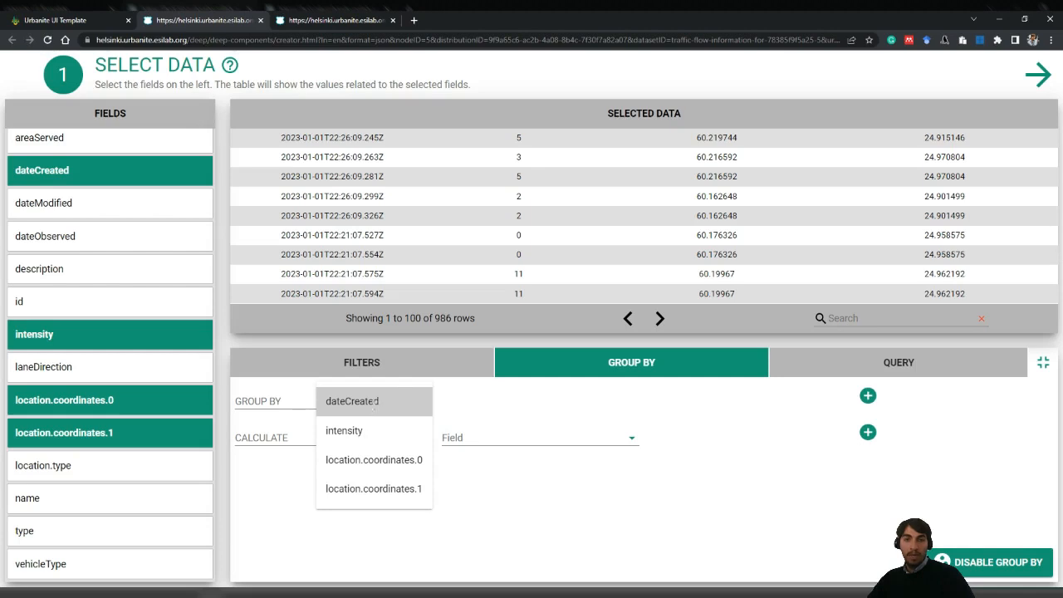
{"action": "left_click", "coordinate": [377, 403]}
{"action": "left_click", "coordinate": [867, 397]}
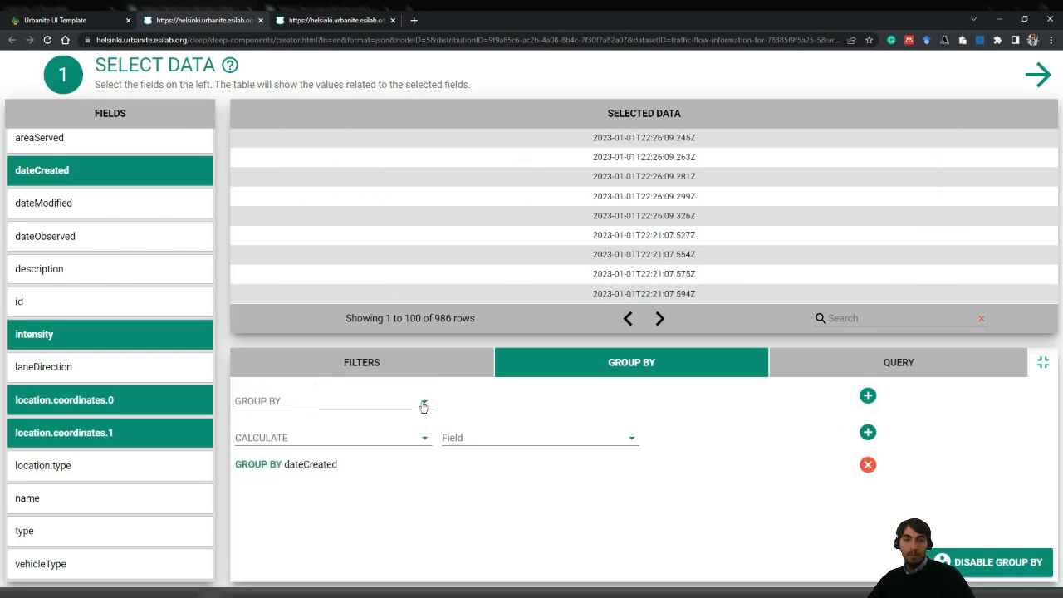
{"action": "left_click", "coordinate": [422, 404]}
{"action": "left_click", "coordinate": [414, 462]}
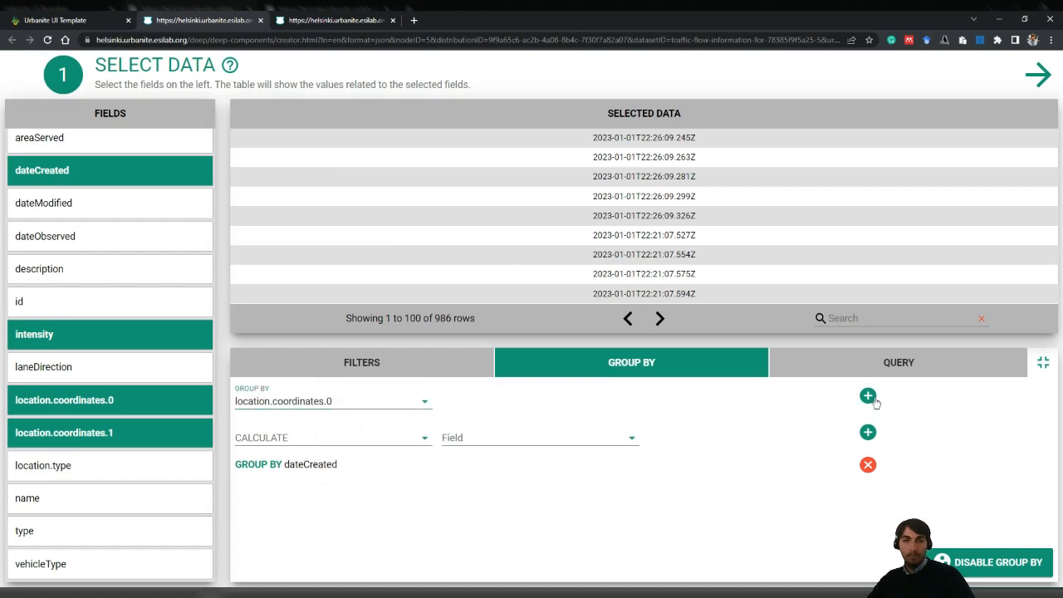
{"action": "left_click", "coordinate": [867, 396]}
{"action": "left_click", "coordinate": [422, 402]}
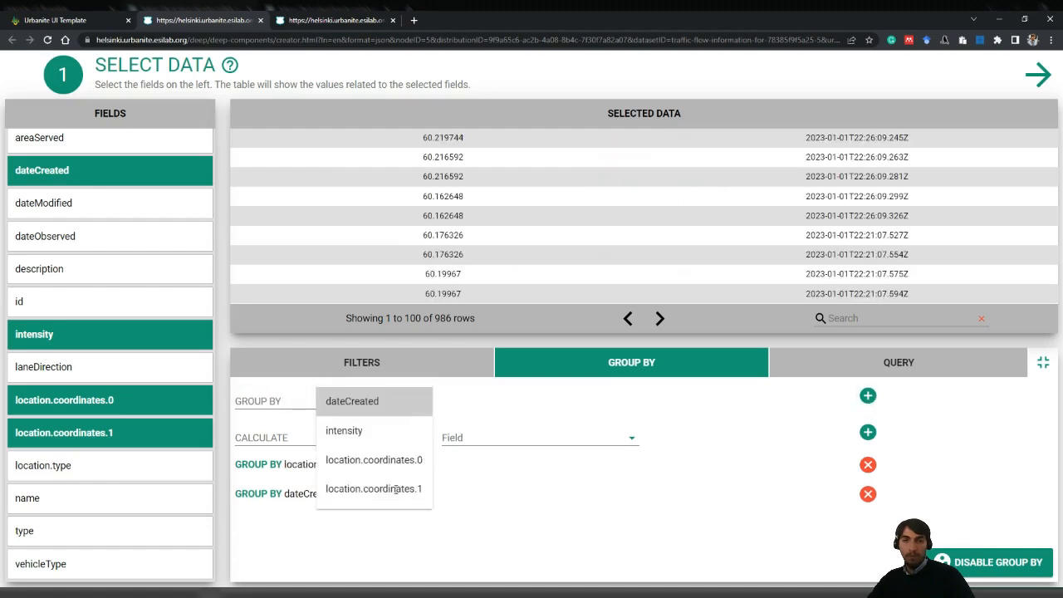
{"action": "left_click", "coordinate": [407, 486]}
{"action": "left_click", "coordinate": [867, 395]}
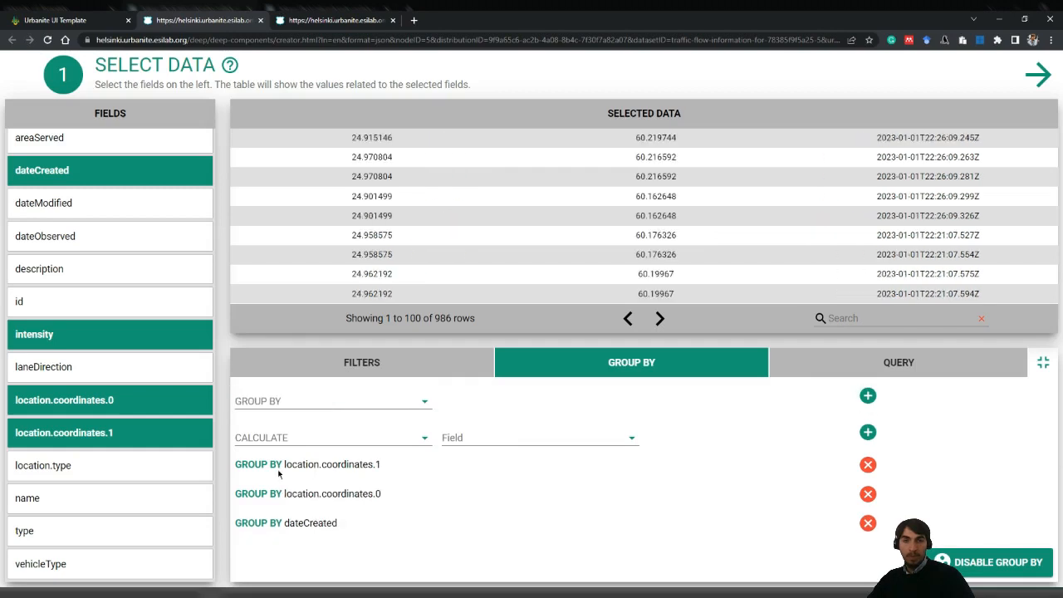
Step: Add an AVG calculation of intensity to the grouping and check the grouped rows
{"action": "left_click", "coordinate": [326, 435]}
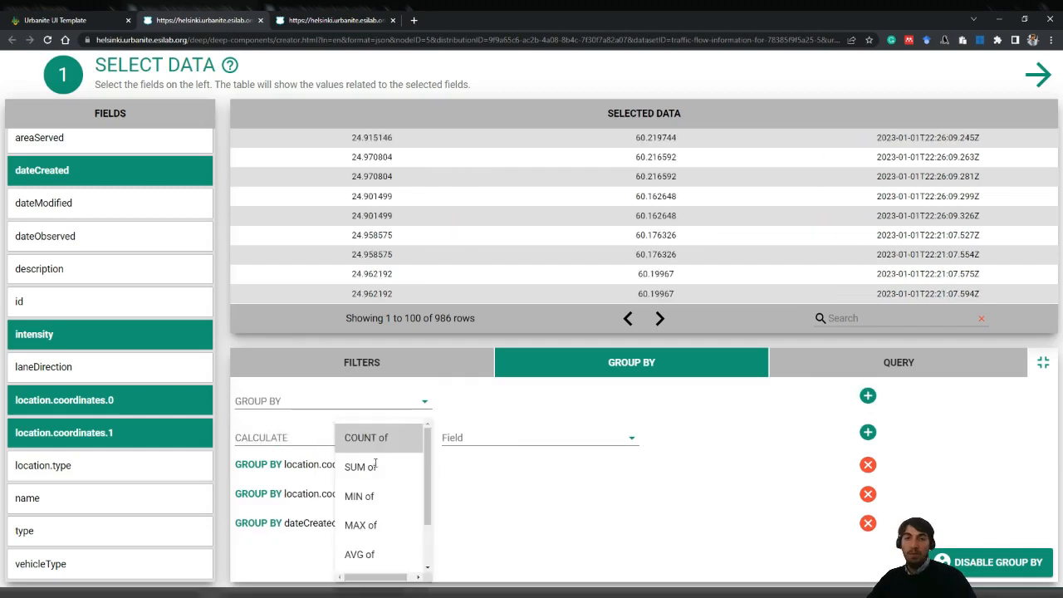
{"action": "left_click_drag", "start_coordinate": [428, 465], "coordinate": [426, 504]}
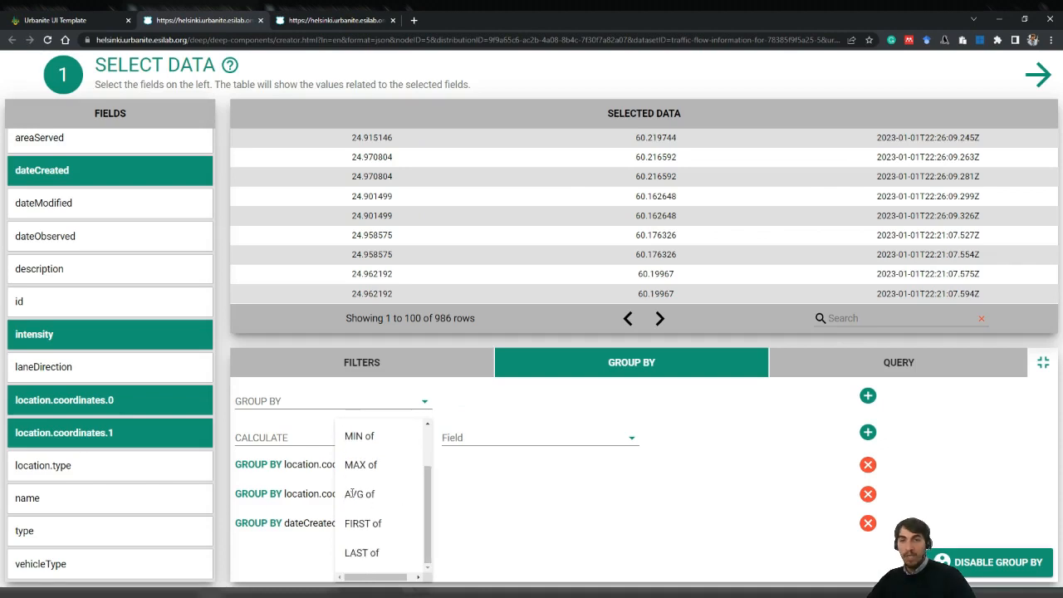
{"action": "left_click", "coordinate": [360, 494]}
{"action": "left_click", "coordinate": [546, 439]}
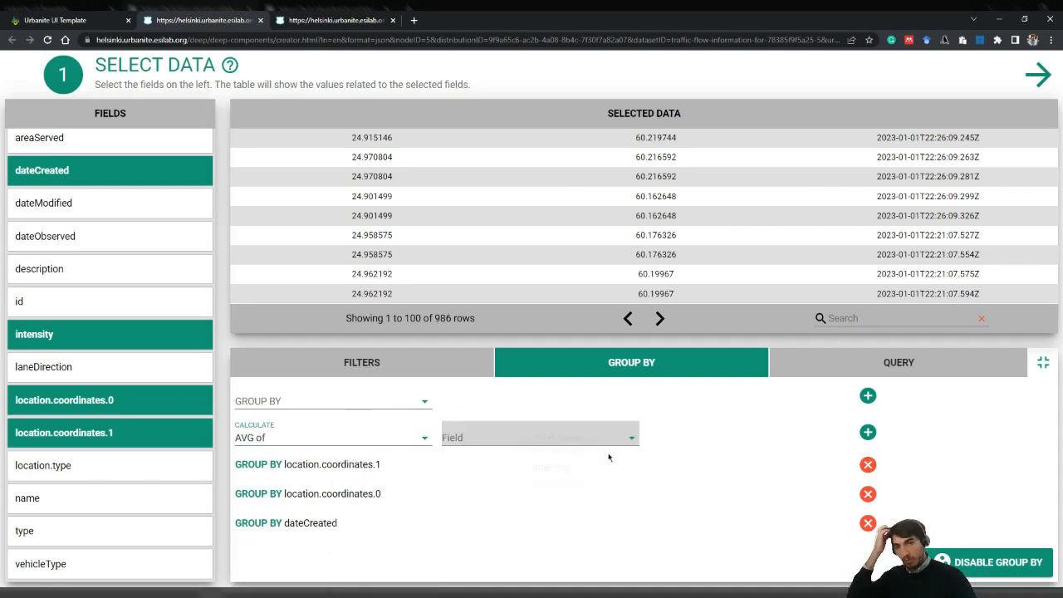
{"action": "left_click", "coordinate": [577, 467]}
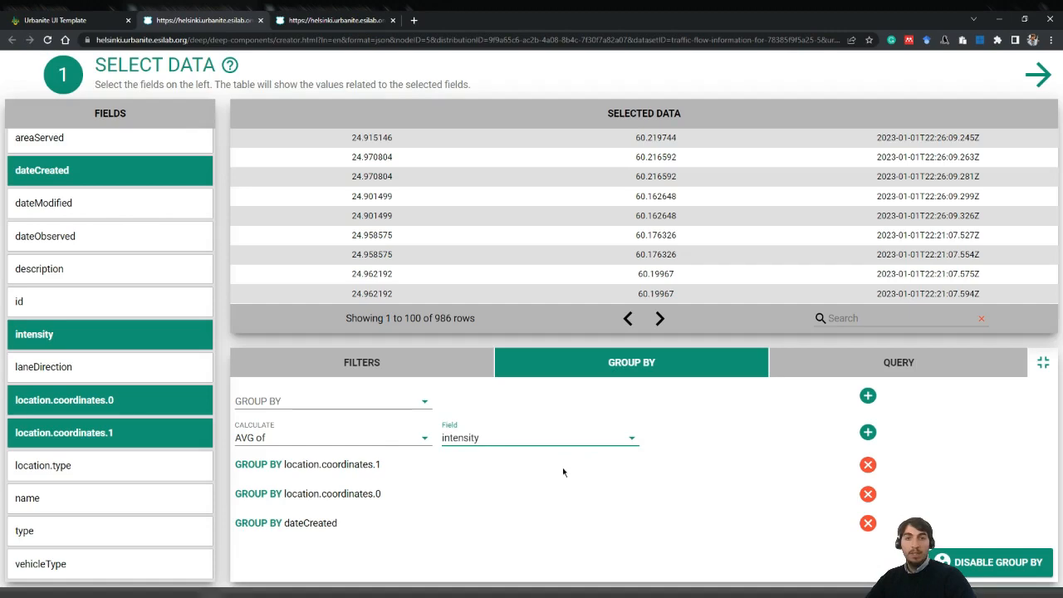
{"action": "left_click", "coordinate": [869, 435]}
{"action": "scroll", "coordinate": [712, 249], "scroll_direction": "up", "scroll_amount": 15}
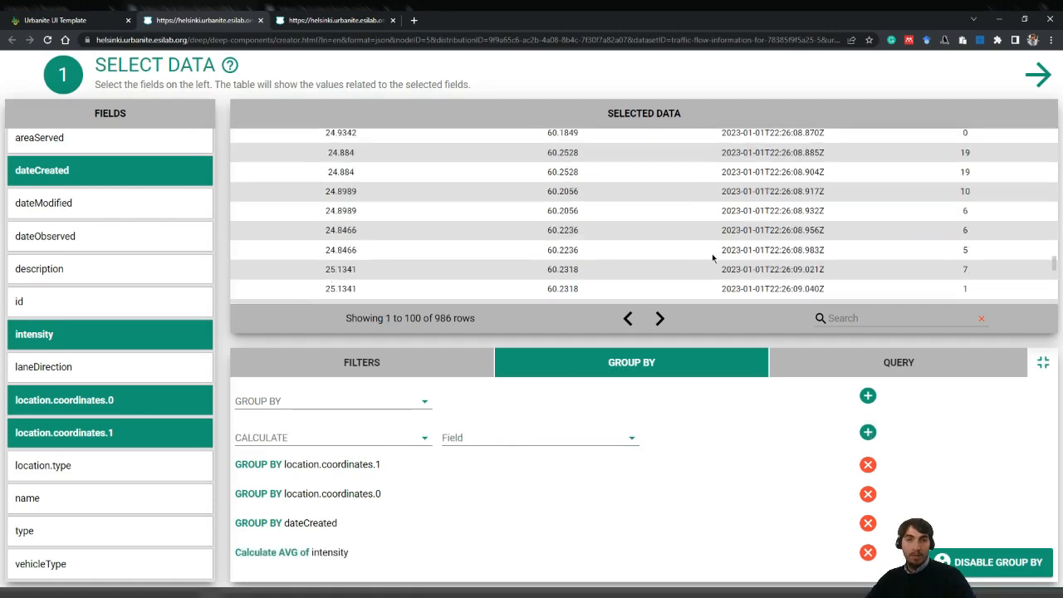
{"action": "scroll", "coordinate": [712, 261], "scroll_direction": "up", "scroll_amount": 3}
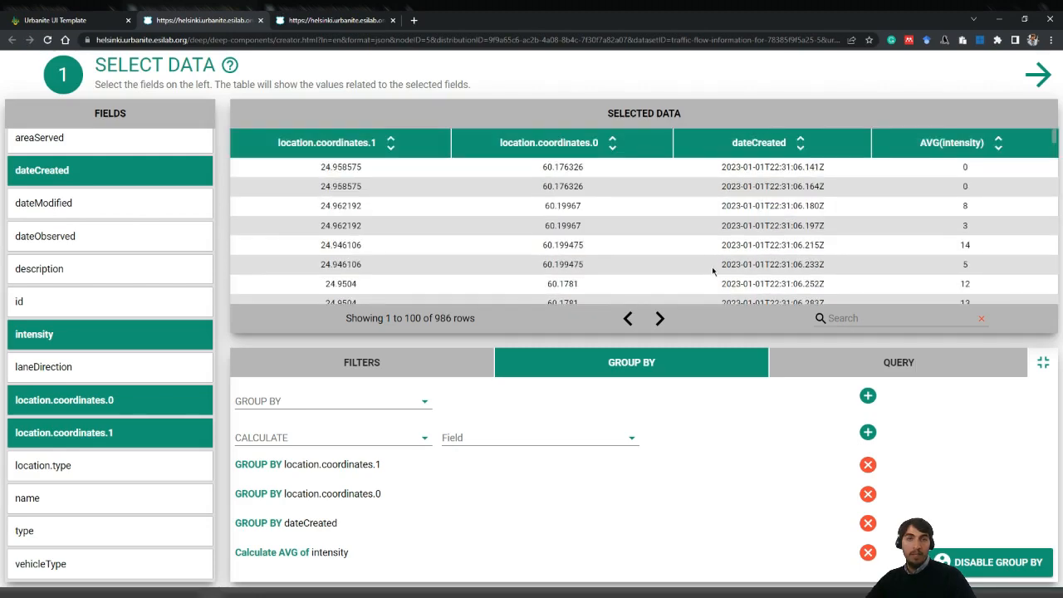
{"action": "scroll", "coordinate": [712, 270], "scroll_direction": "down", "scroll_amount": 5}
{"action": "scroll", "coordinate": [712, 270], "scroll_direction": "down", "scroll_amount": 5}
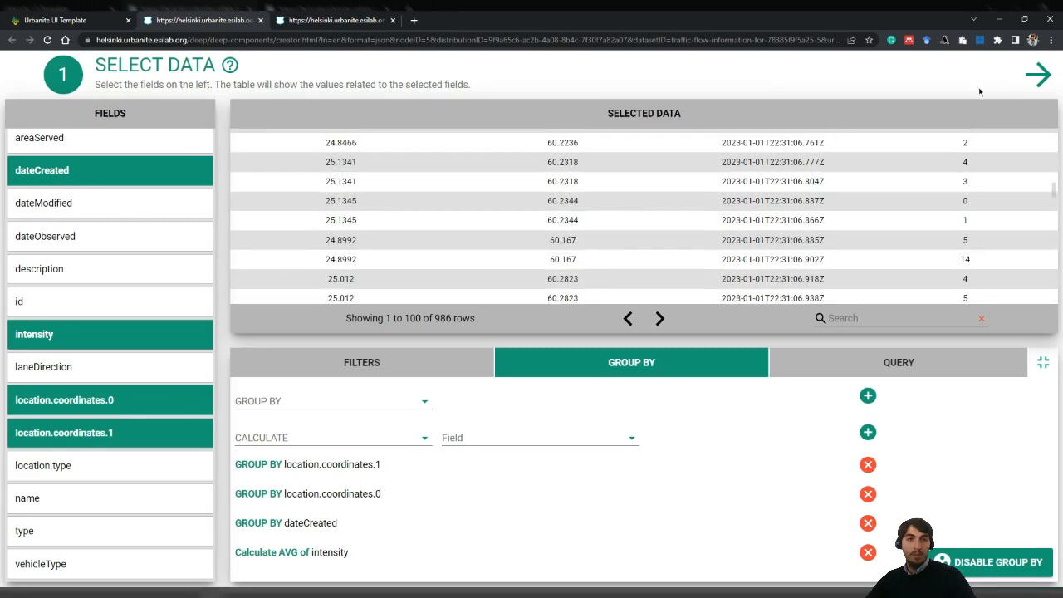
Step: Proceed to visualization selection and choose the Map for the grouped traffic data
{"action": "left_click", "coordinate": [1036, 79]}
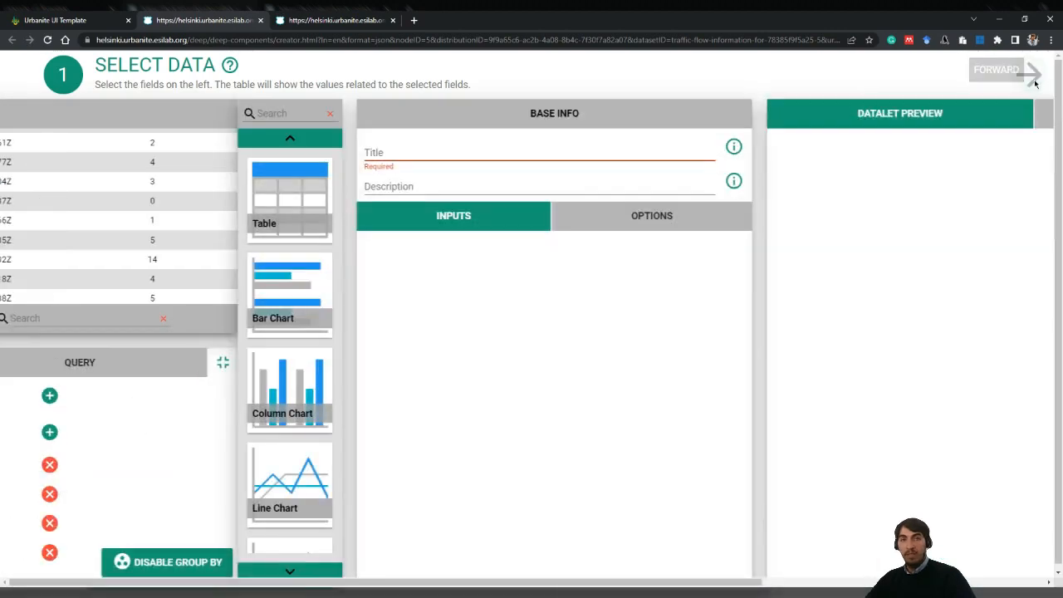
{"action": "scroll", "coordinate": [82, 325], "scroll_direction": "down", "scroll_amount": 10}
{"action": "scroll", "coordinate": [78, 330], "scroll_direction": "down", "scroll_amount": 7}
{"action": "scroll", "coordinate": [76, 330], "scroll_direction": "up", "scroll_amount": 15}
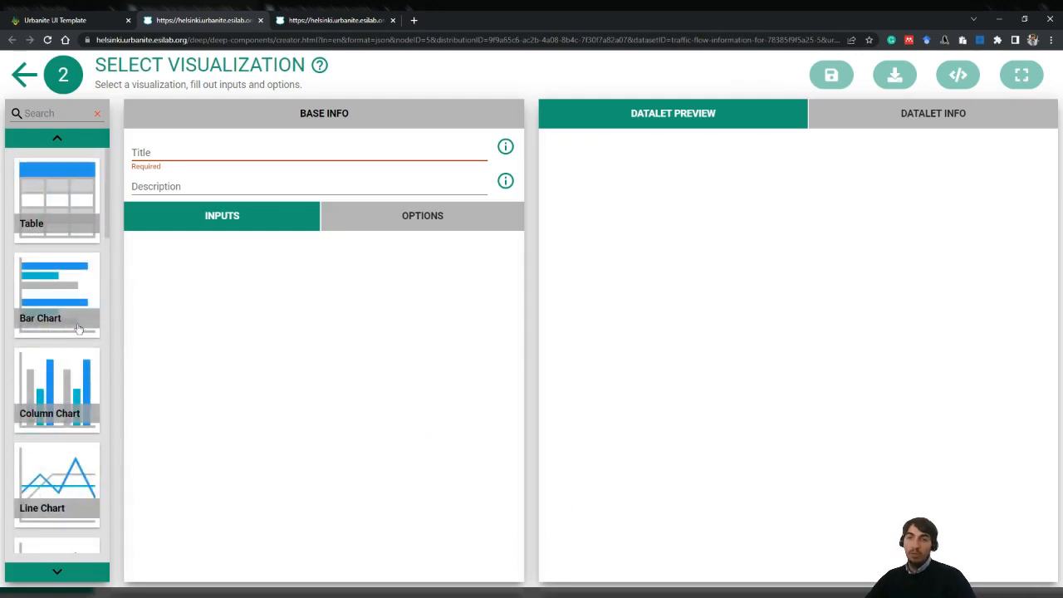
{"action": "scroll", "coordinate": [78, 329], "scroll_direction": "down", "scroll_amount": 4}
{"action": "scroll", "coordinate": [79, 330], "scroll_direction": "down", "scroll_amount": 10}
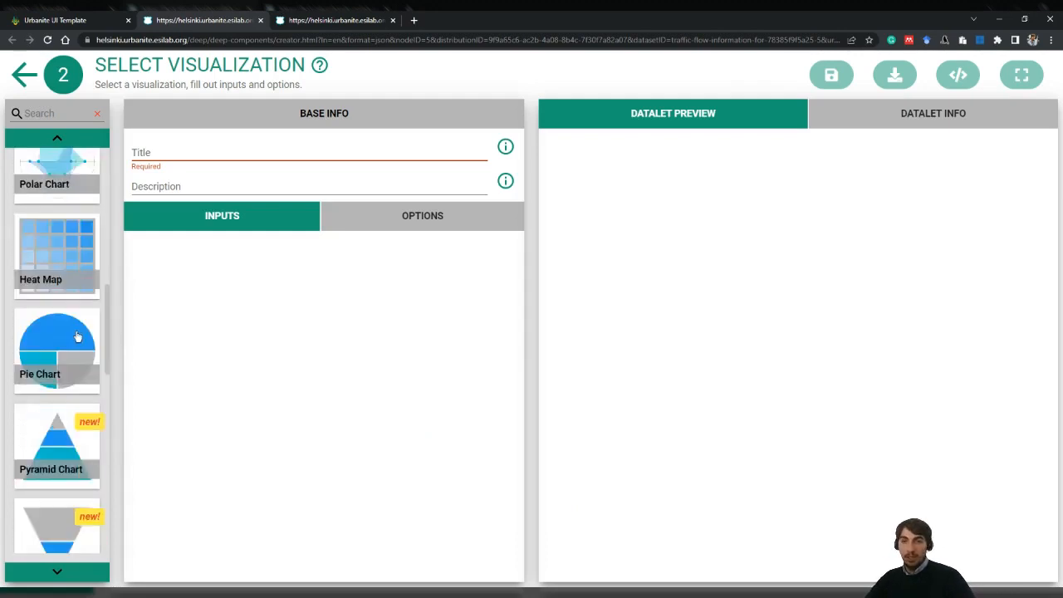
{"action": "left_click", "coordinate": [62, 389]}
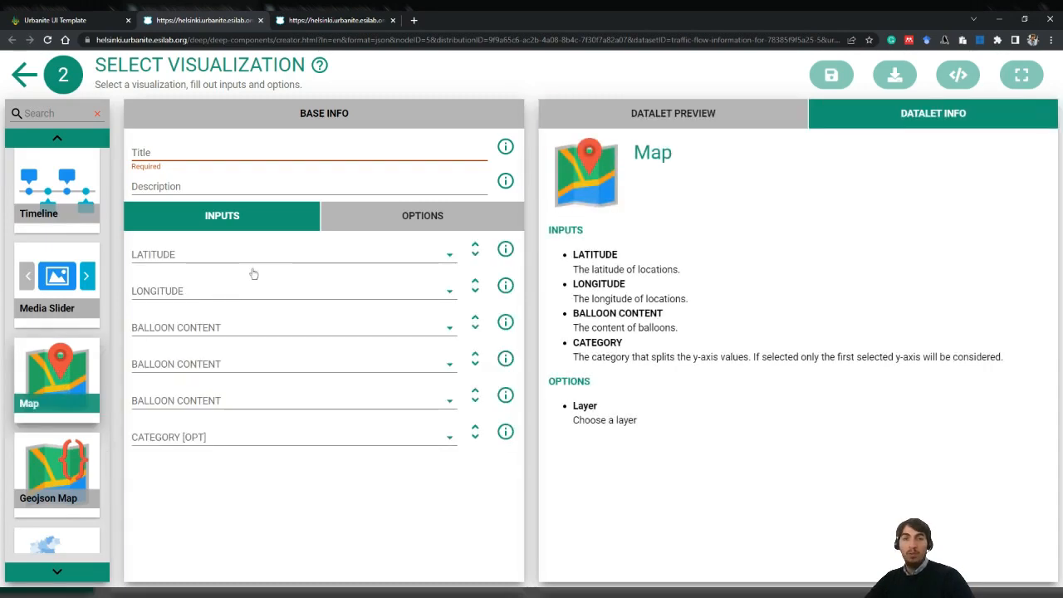
Step: Title the map datalet "Map_tutorial_20230505"
{"action": "left_click", "coordinate": [213, 153]}
{"action": "type", "text": "Map_tut"}
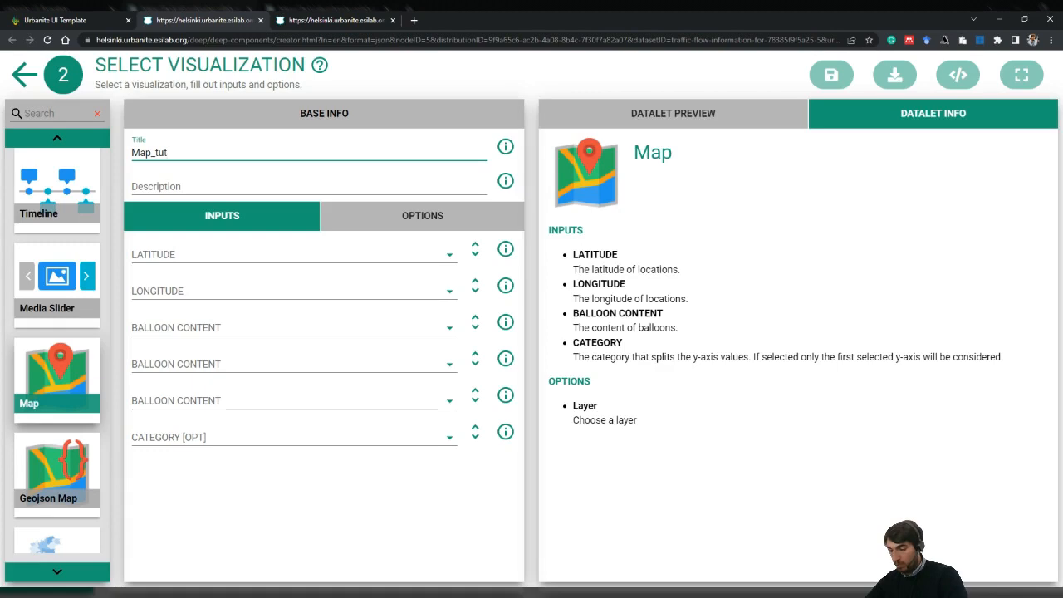
{"action": "type", "text": "orial_20230505"}
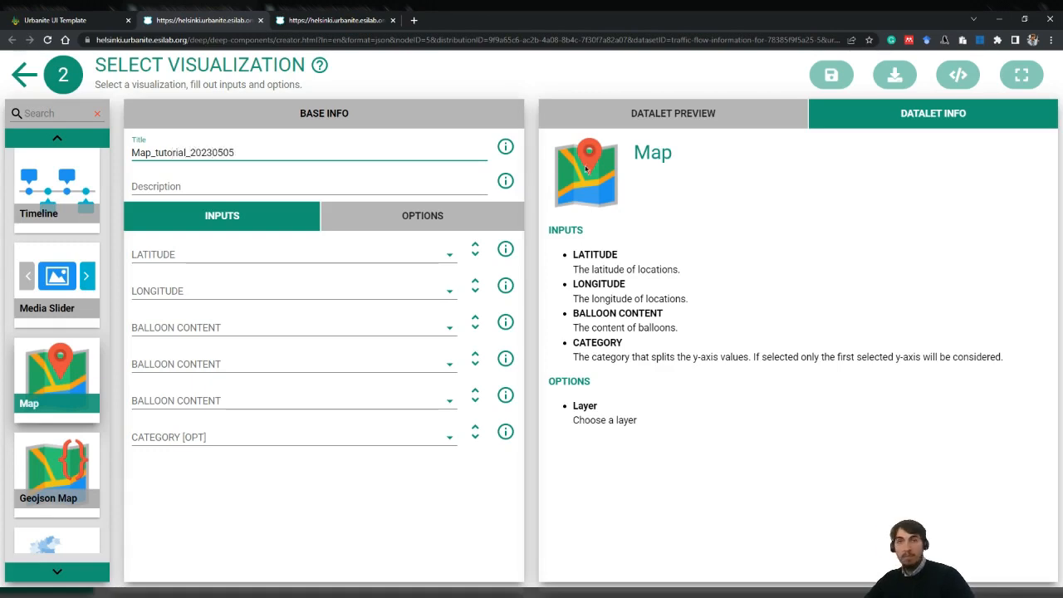
Step: Assign location.coordinates.0 to the map's latitude and location.coordinates.1 to its longitude
{"action": "left_click", "coordinate": [335, 254]}
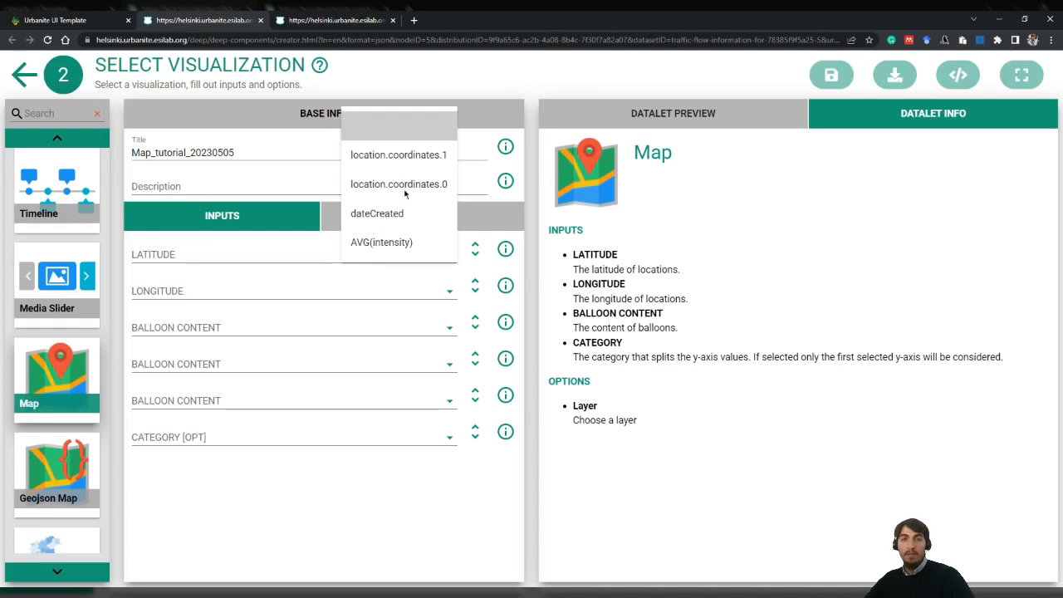
{"action": "left_click", "coordinate": [404, 190]}
{"action": "left_click", "coordinate": [335, 292]}
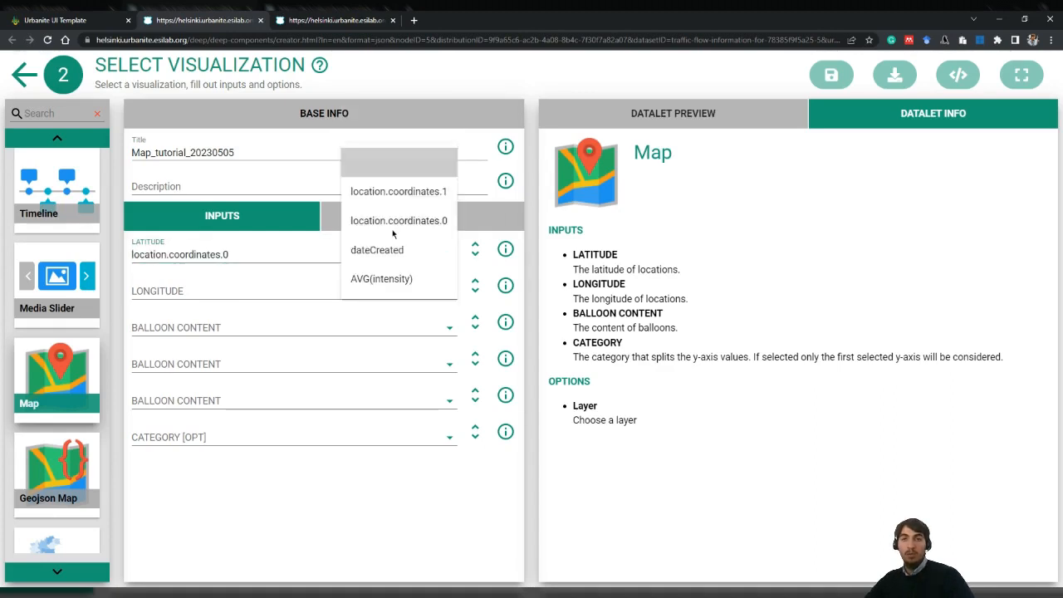
{"action": "left_click", "coordinate": [399, 191]}
Step: Assign AVG(intensity) to the map's first balloon content and dateCreated to its optional category
{"action": "left_click", "coordinate": [337, 331]}
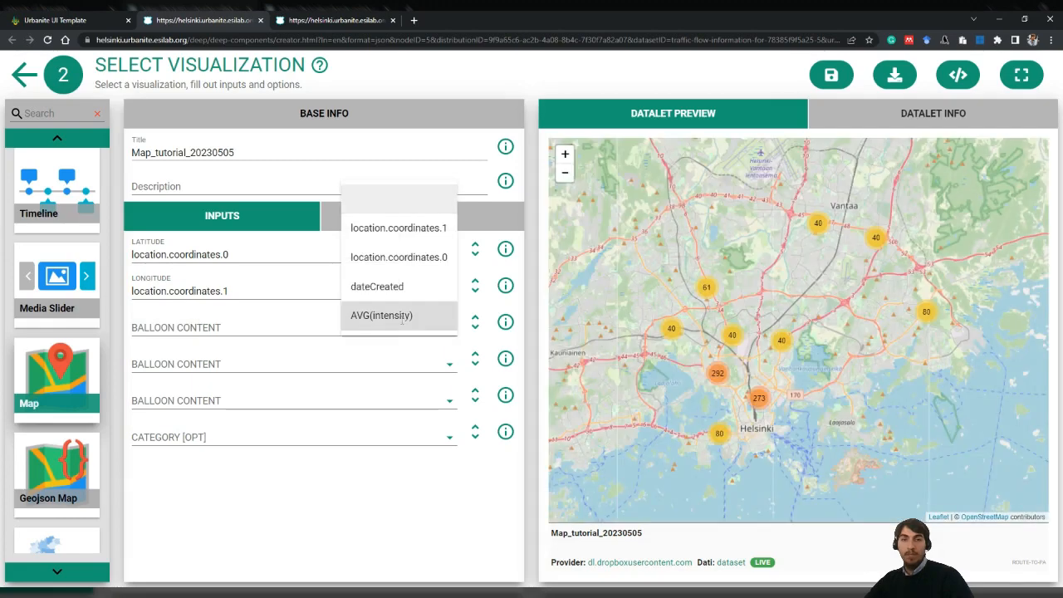
{"action": "left_click", "coordinate": [404, 316]}
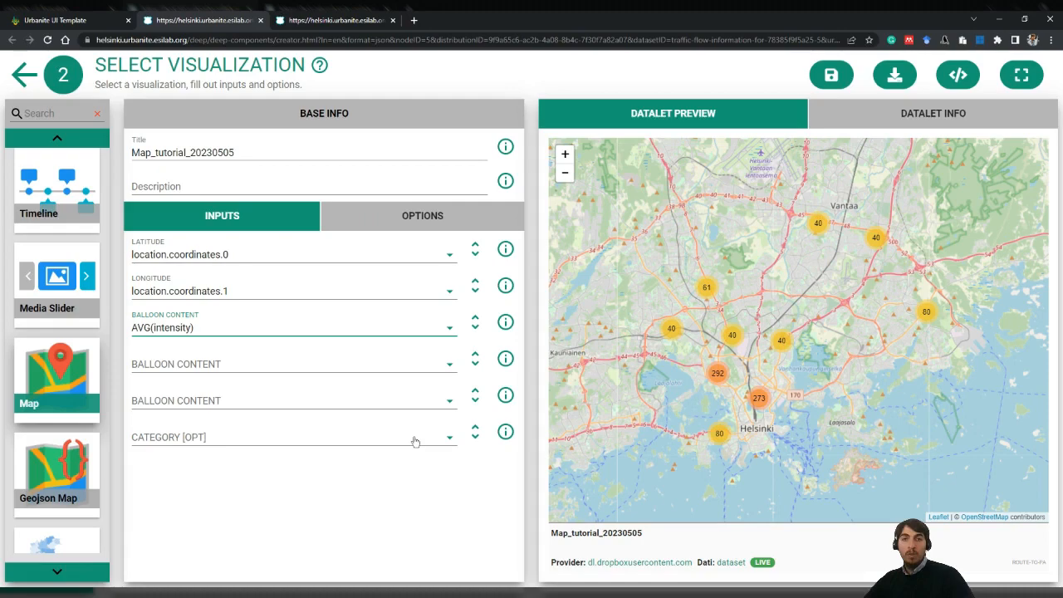
{"action": "left_click", "coordinate": [415, 438]}
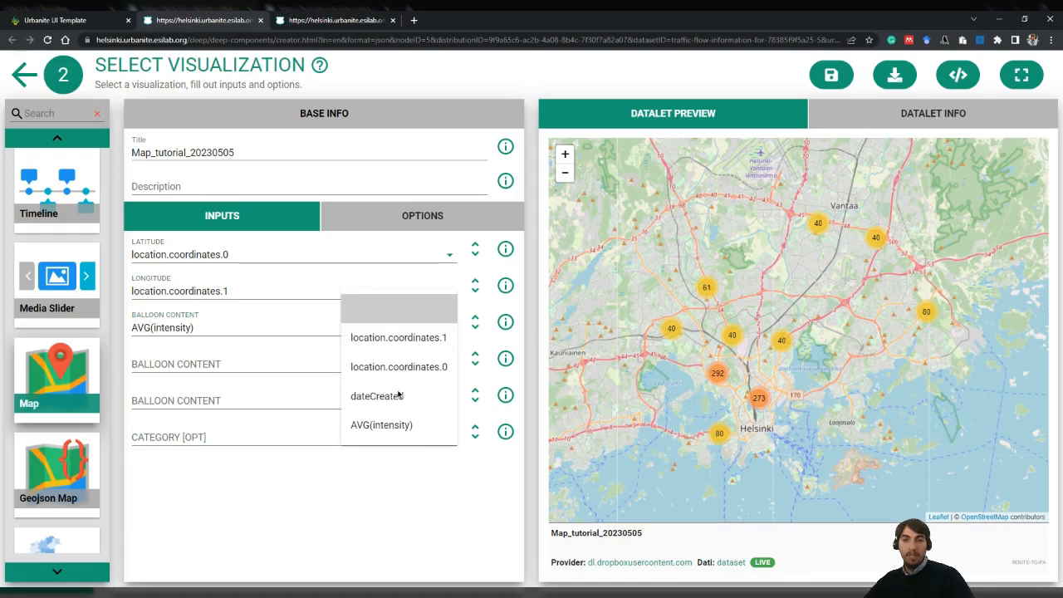
{"action": "left_click", "coordinate": [401, 399]}
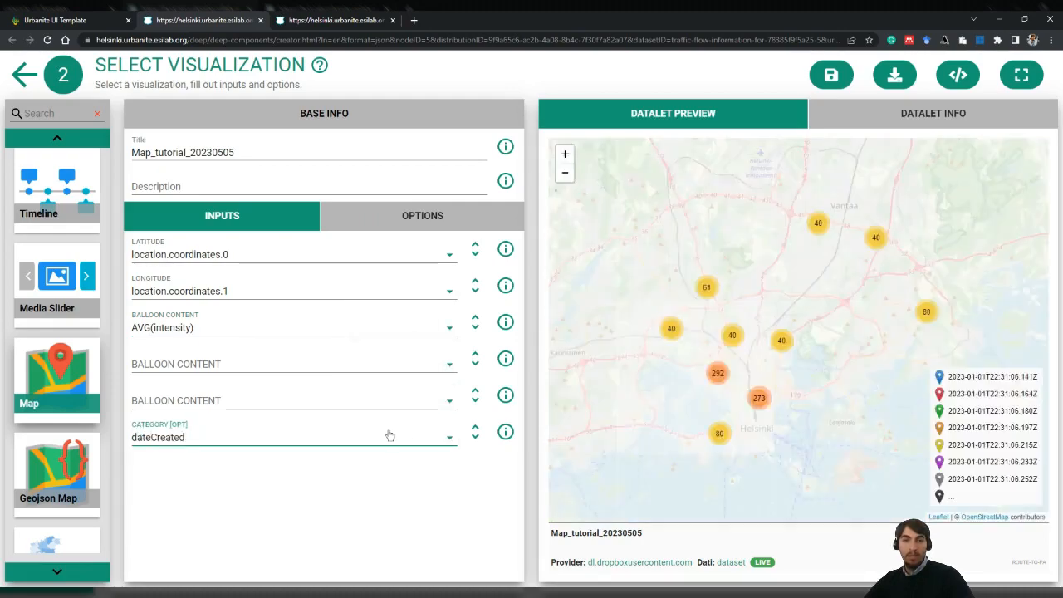
Step: Inspect the traffic clusters around central Helsinki in the map preview and save the datalet
{"action": "left_click", "coordinate": [757, 399]}
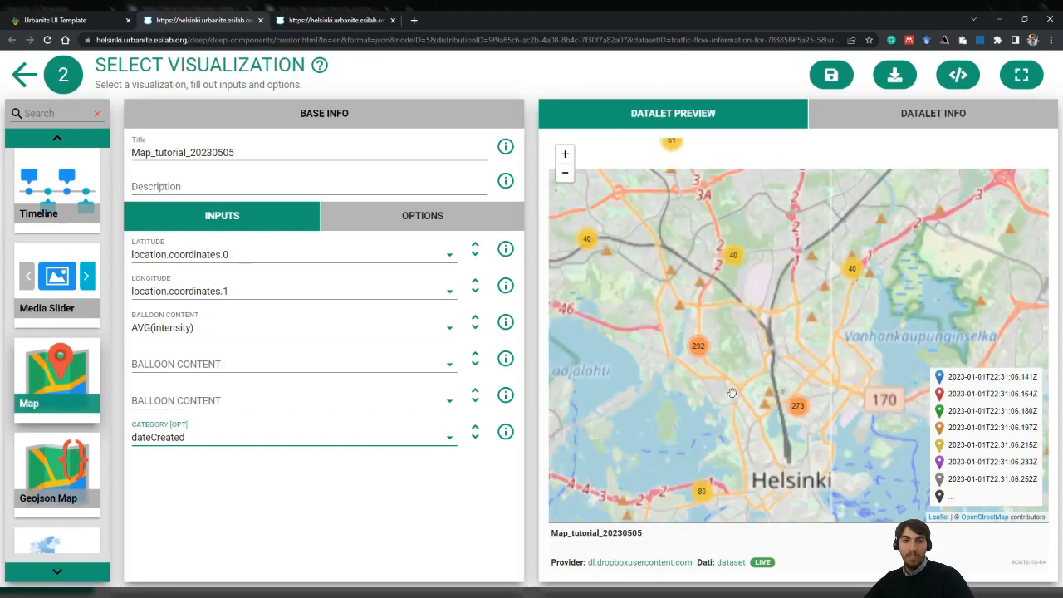
{"action": "left_click_drag", "start_coordinate": [718, 363], "coordinate": [758, 241]}
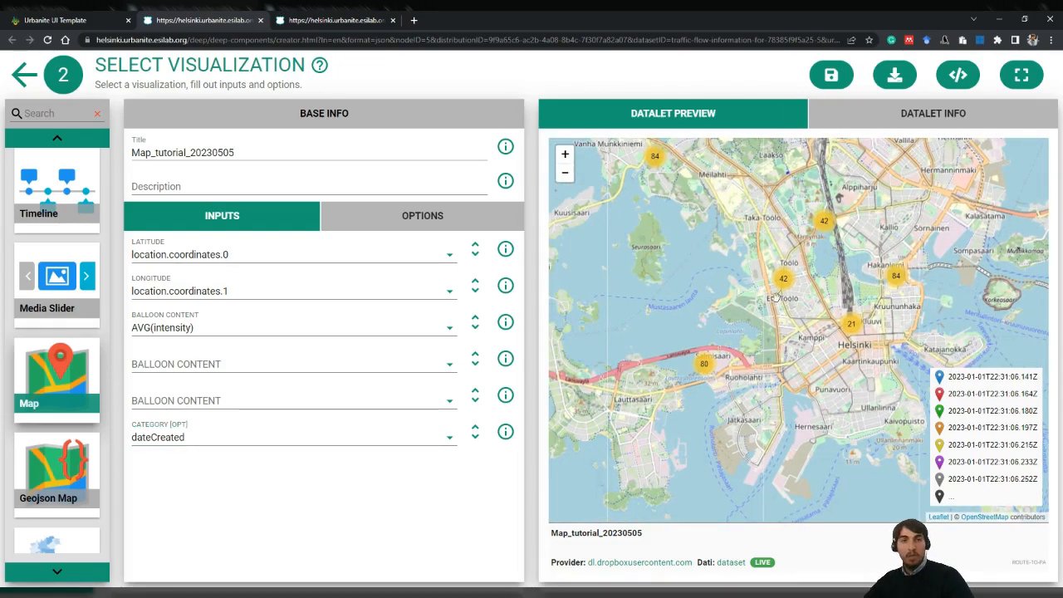
{"action": "left_click_drag", "start_coordinate": [769, 344], "coordinate": [719, 411]}
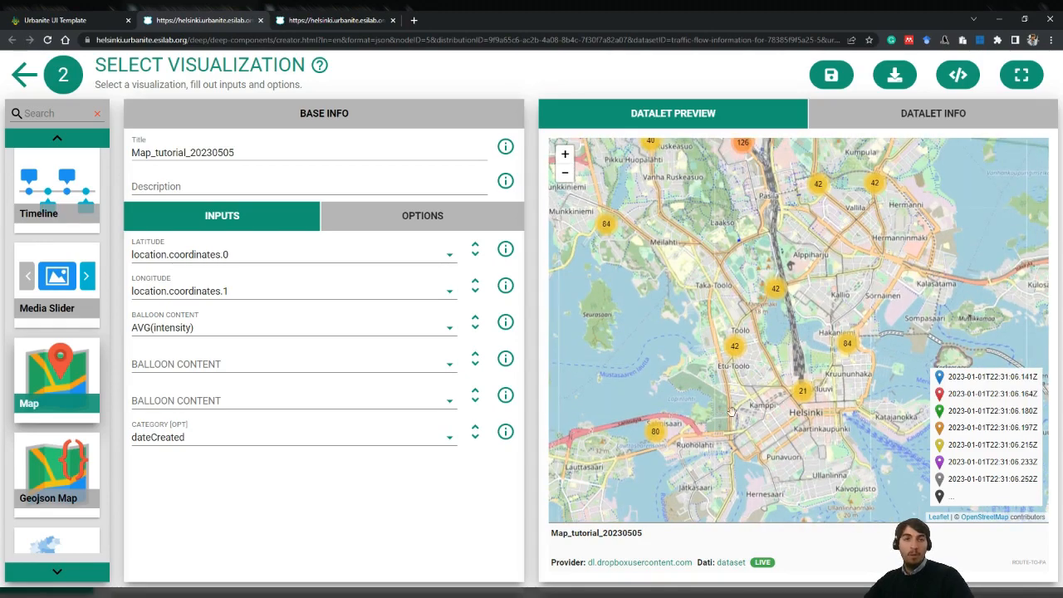
{"action": "left_click", "coordinate": [835, 79]}
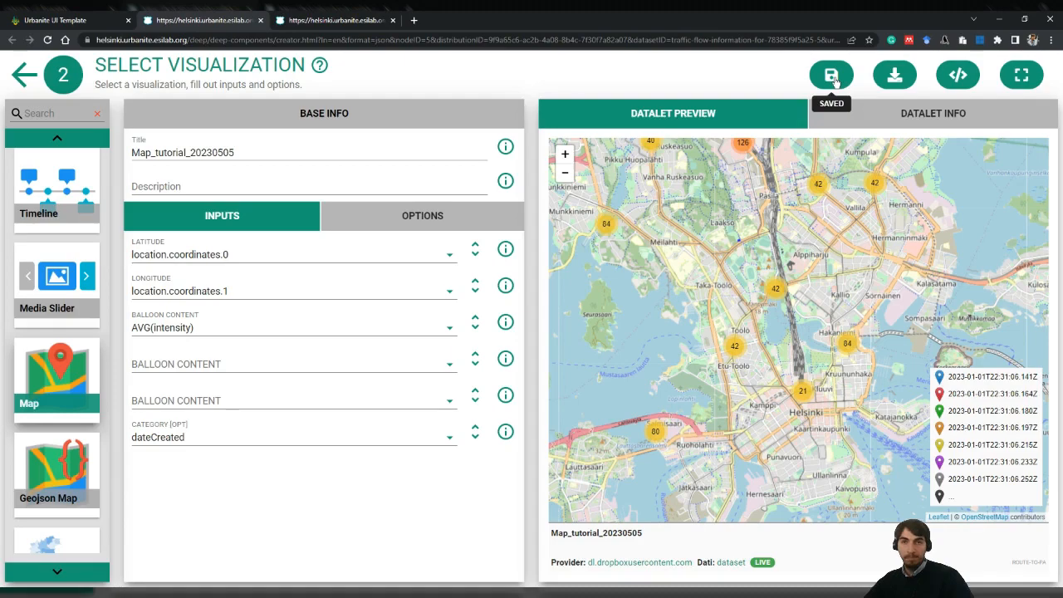
Step: Create a new dashboard named "Tutorial dashboard" in the URBANITE platform's dashboard management and proceed to adding items
{"action": "left_click", "coordinate": [77, 24]}
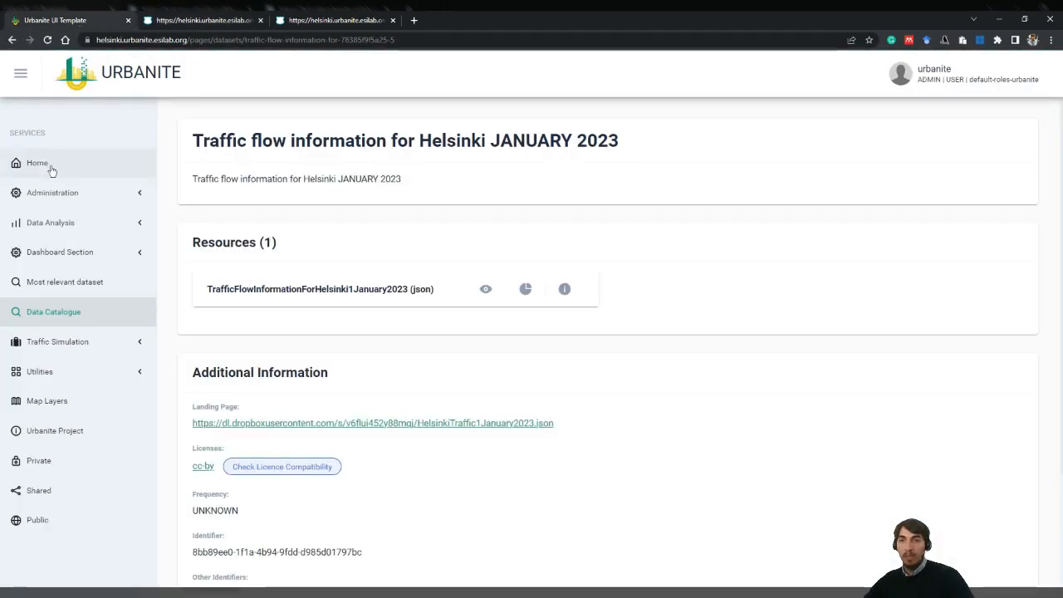
{"action": "left_click", "coordinate": [79, 259]}
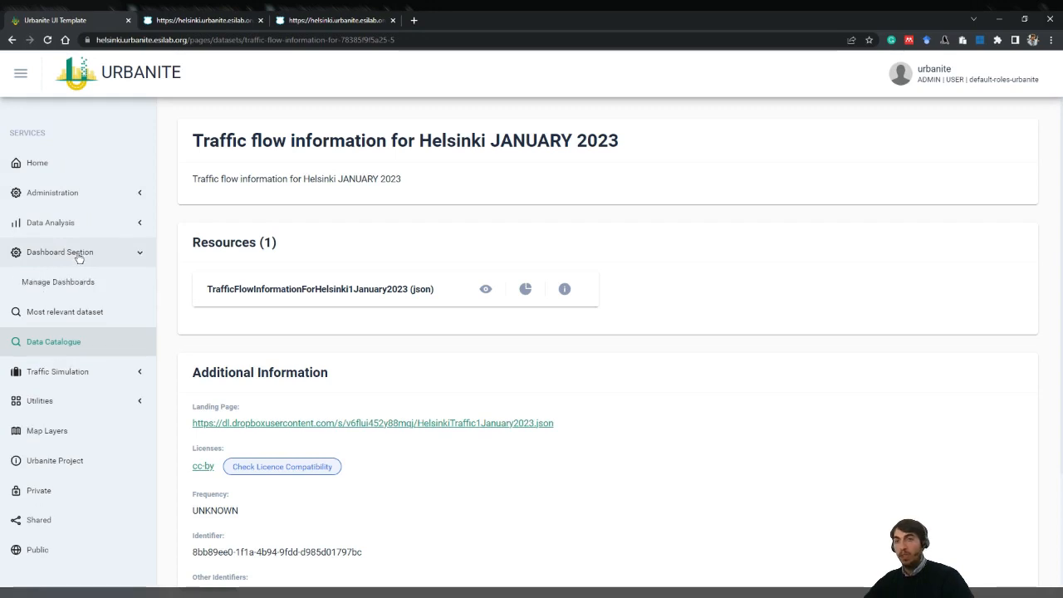
{"action": "left_click", "coordinate": [87, 285]}
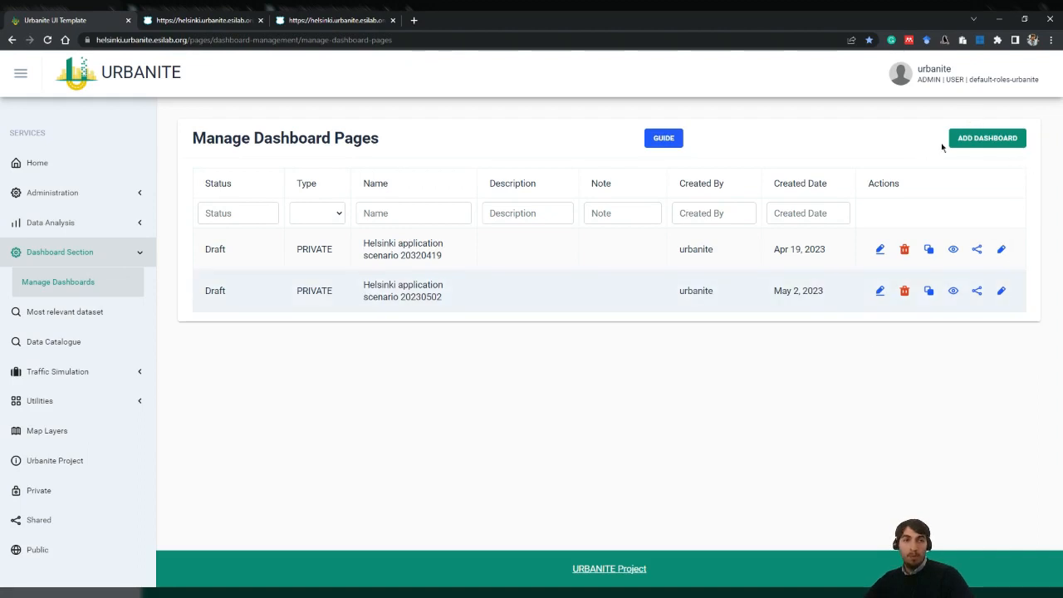
{"action": "left_click", "coordinate": [988, 139]}
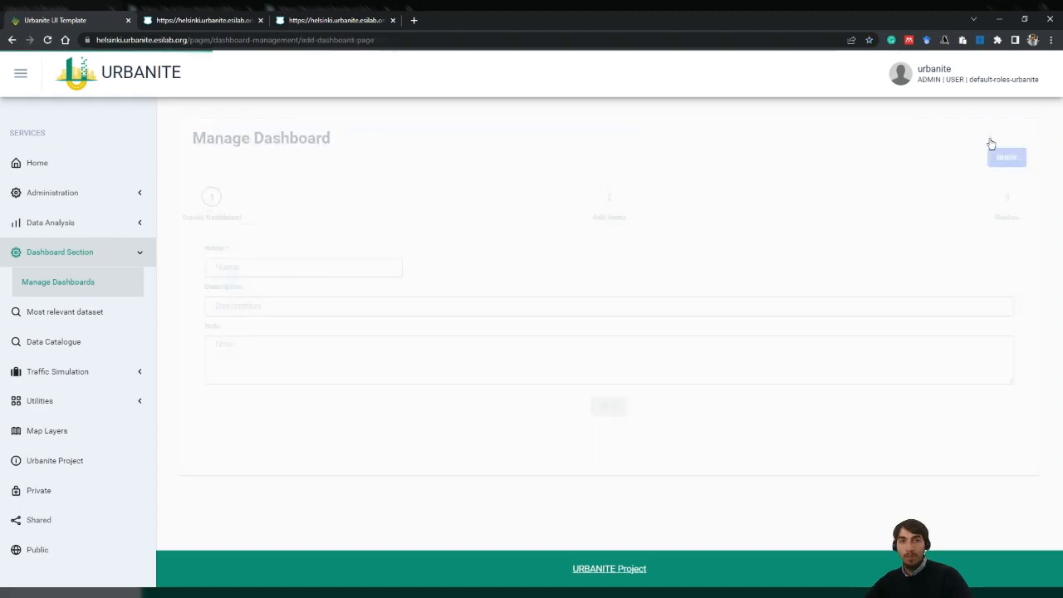
{"action": "left_click", "coordinate": [304, 268]}
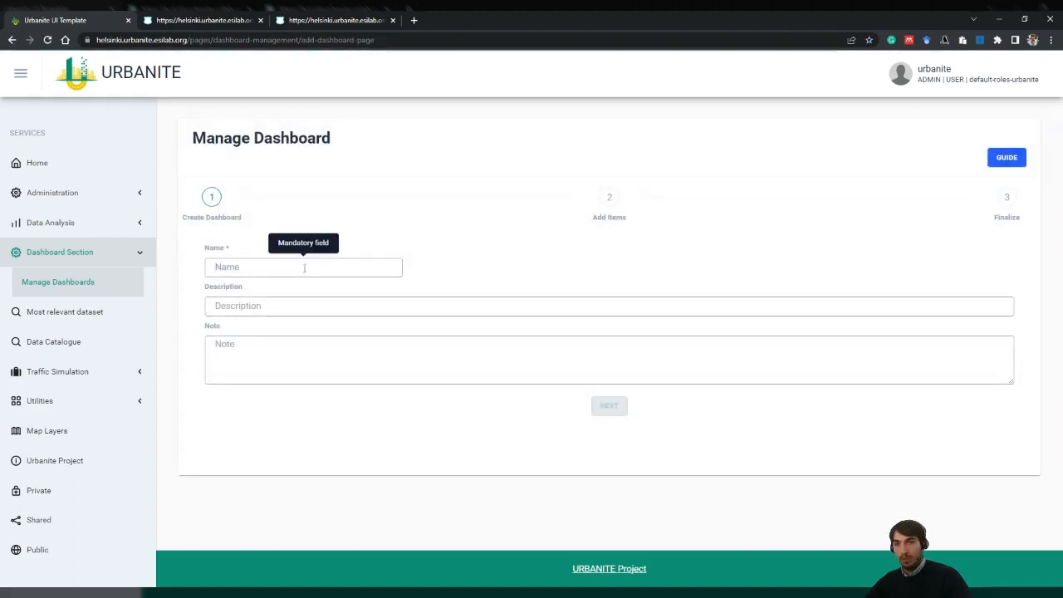
{"action": "type", "text": "Tutorial dashboard"}
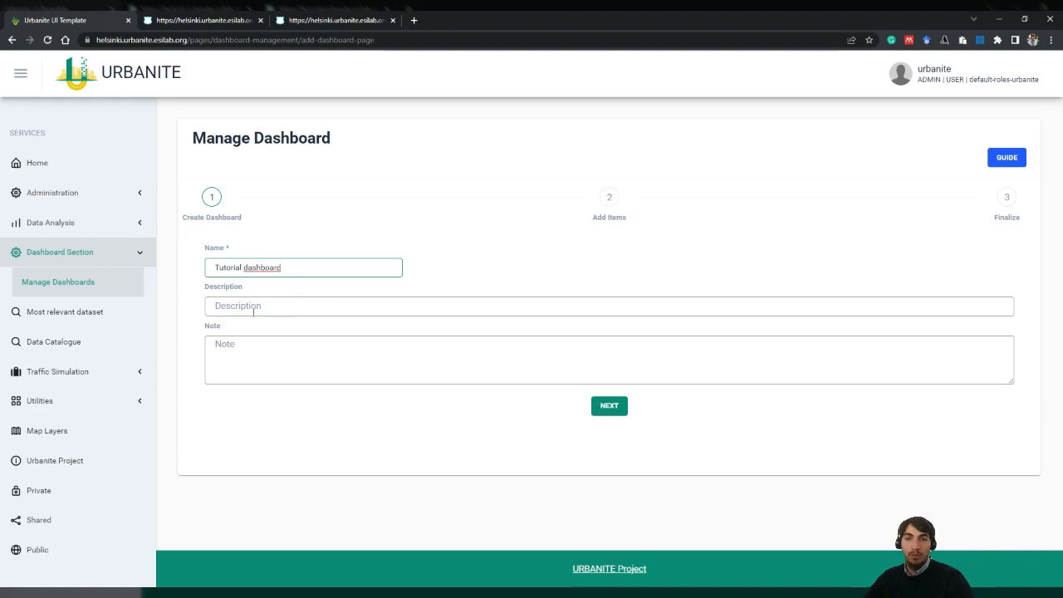
{"action": "left_click", "coordinate": [610, 407]}
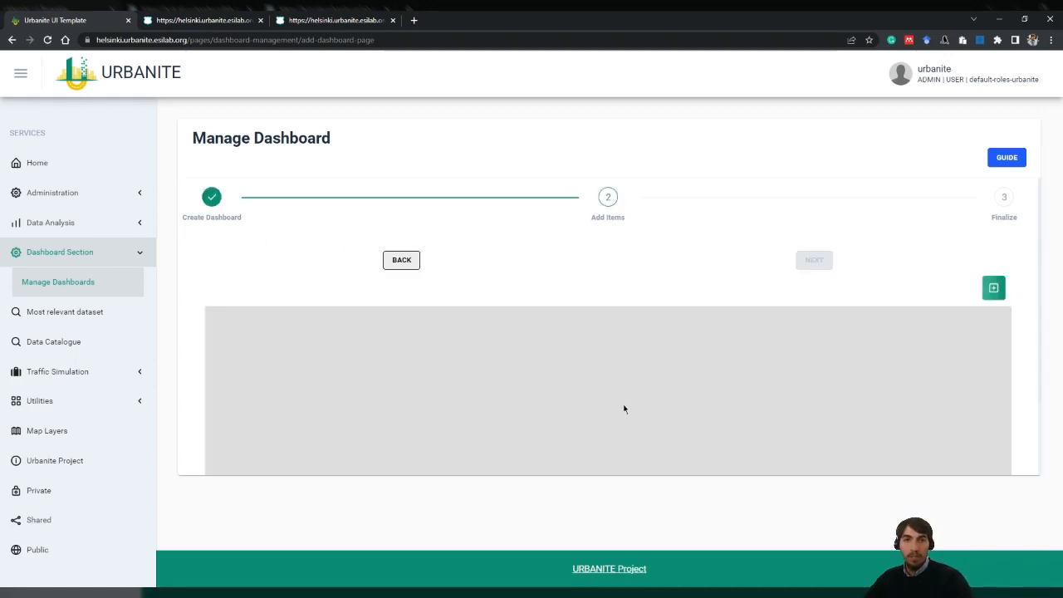
Step: Add a text component to the dashboard and enter "Traffic flow and ferry event in Helsinki" as its content
{"action": "left_click", "coordinate": [994, 289]}
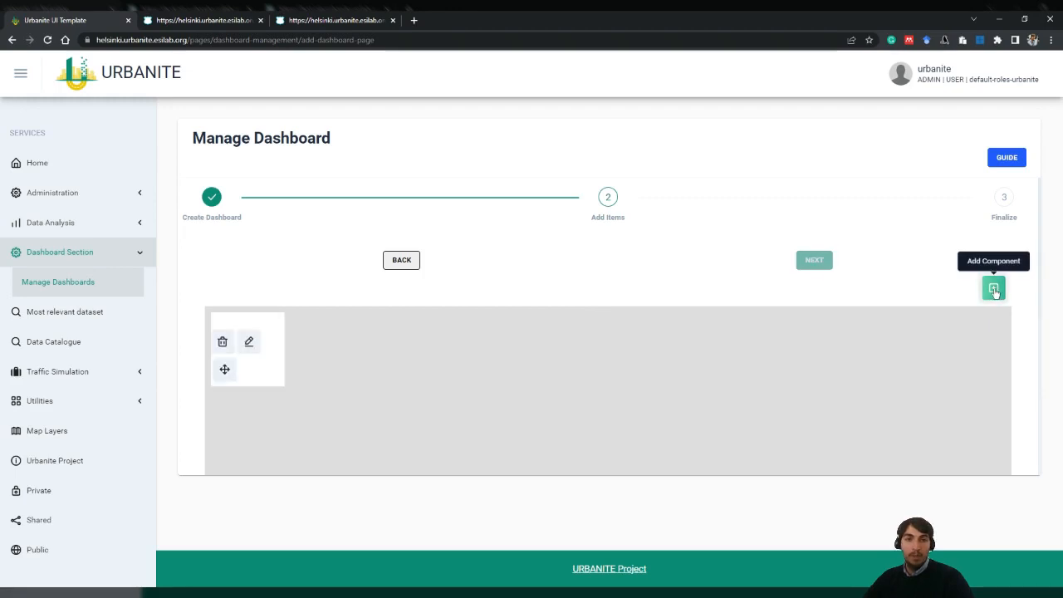
{"action": "left_click", "coordinate": [248, 341]}
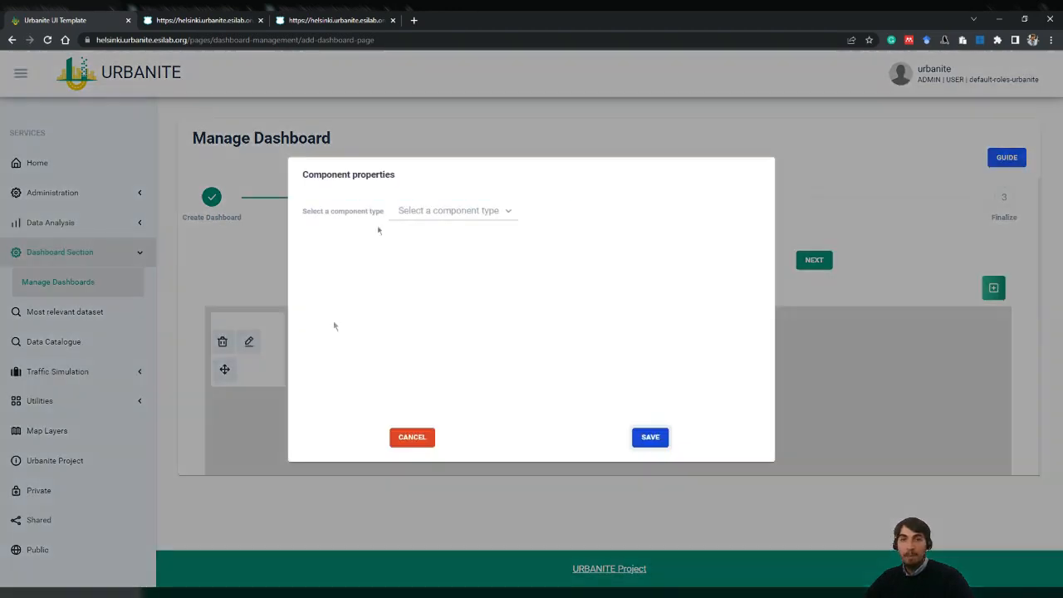
{"action": "left_click", "coordinate": [465, 214]}
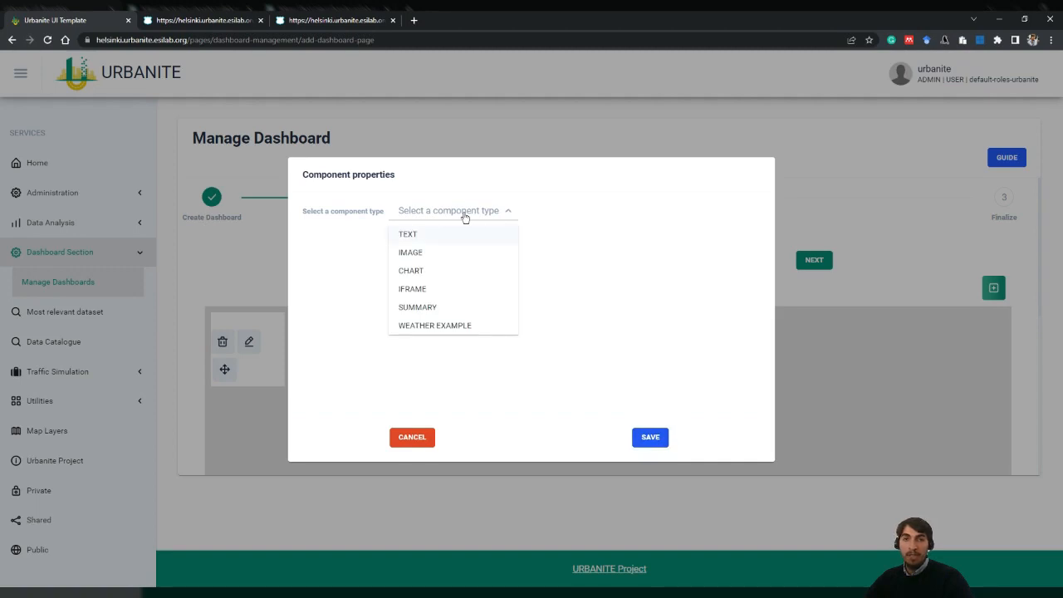
{"action": "left_click", "coordinate": [428, 240]}
{"action": "left_click", "coordinate": [378, 276]}
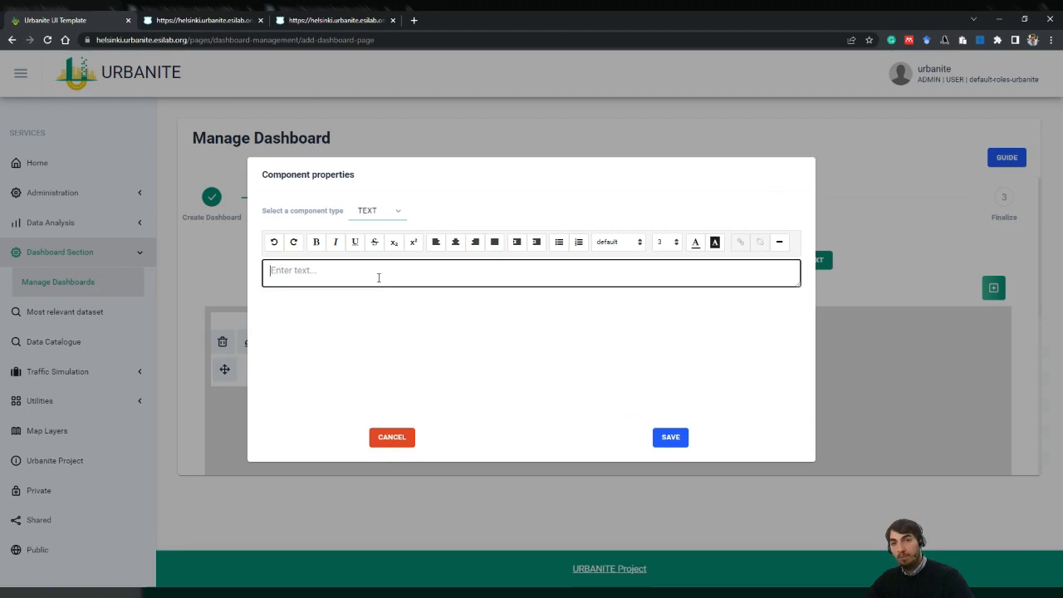
{"action": "type", "text": "Traffic flow and ferry event in Helsinki"}
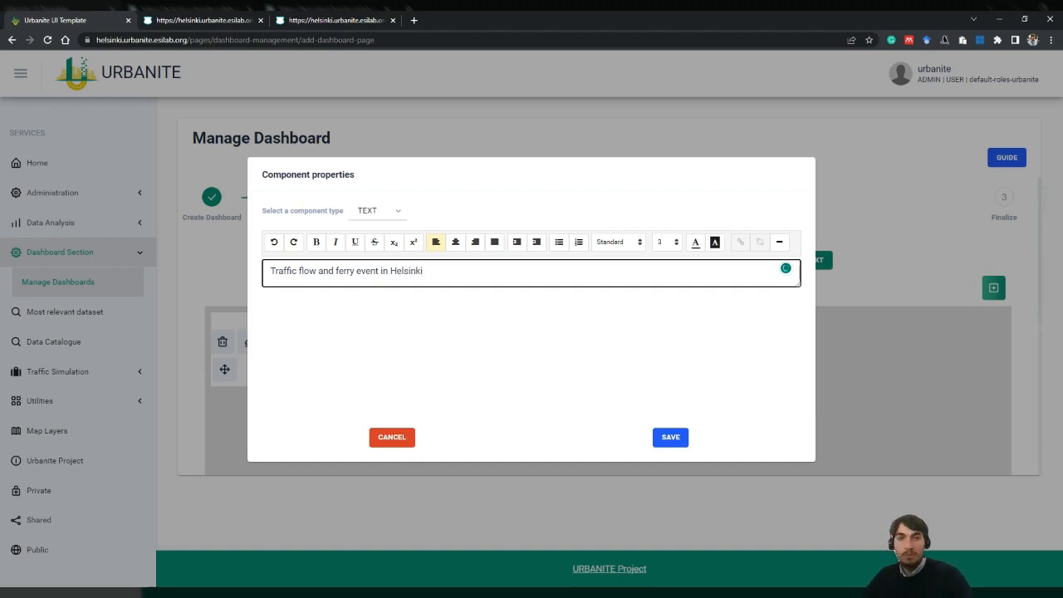
Step: Centre the heading text in a larger font size, save it, and stretch the component across most of the dashboard's width
{"action": "triple_click", "coordinate": [379, 276]}
{"action": "left_click", "coordinate": [455, 242]}
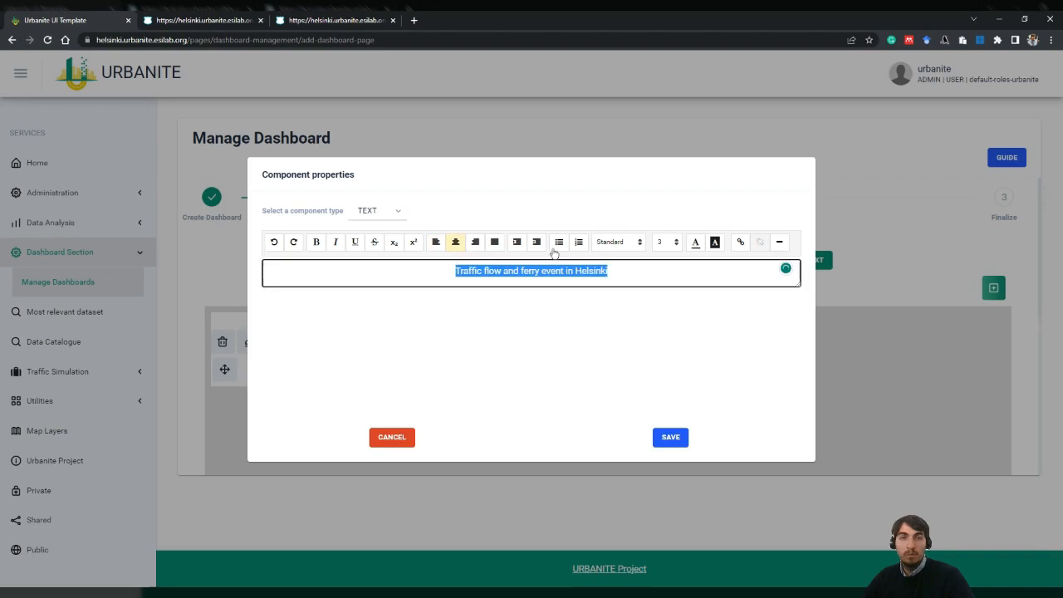
{"action": "left_click", "coordinate": [675, 241]}
{"action": "left_click", "coordinate": [667, 333]}
{"action": "left_click", "coordinate": [670, 437]}
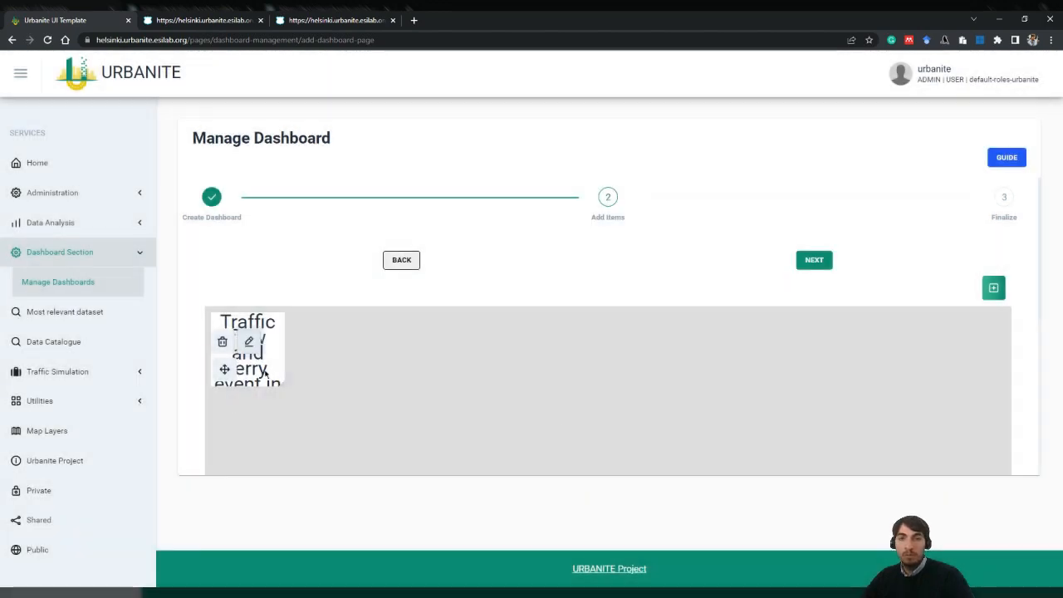
{"action": "left_click_drag", "start_coordinate": [287, 387], "coordinate": [926, 348]}
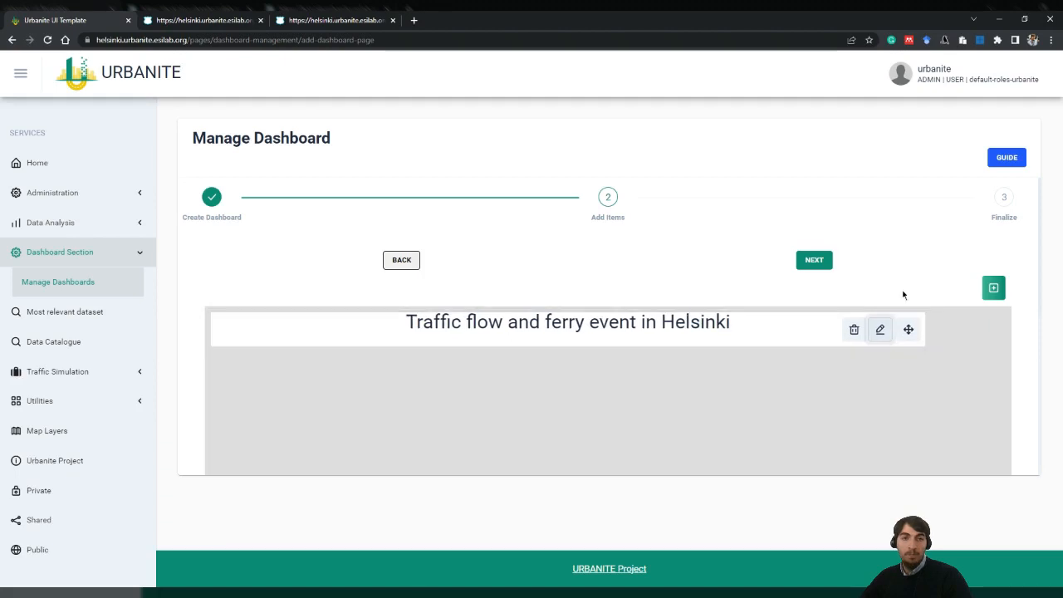
Step: Add an image component beside the heading with the URBANITE logo uploaded from file, and match the heading's height to it
{"action": "left_click", "coordinate": [994, 287]}
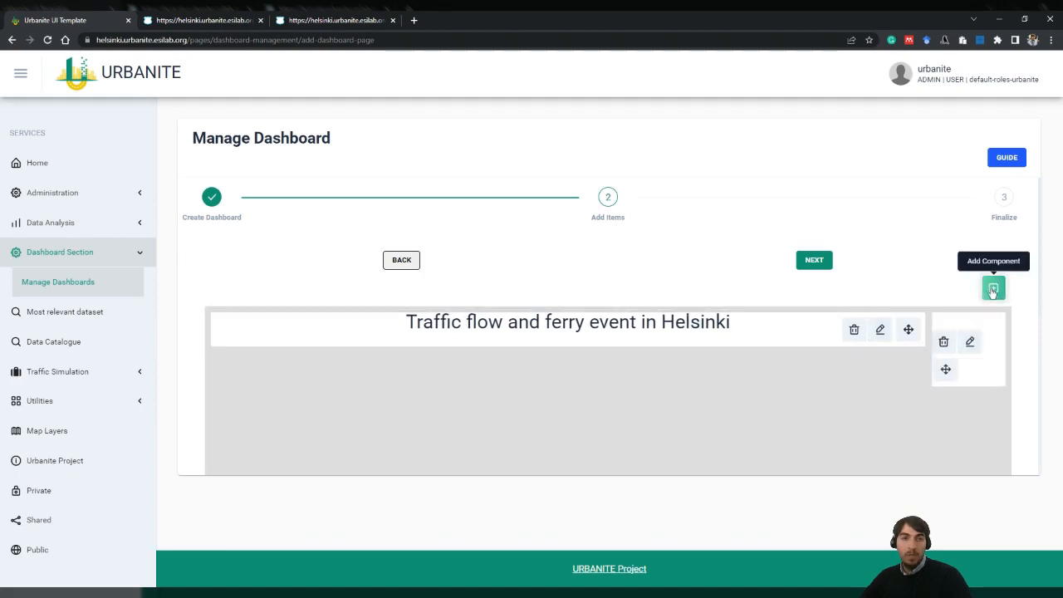
{"action": "left_click", "coordinate": [971, 342]}
{"action": "left_click", "coordinate": [451, 210]}
{"action": "left_click", "coordinate": [419, 256]}
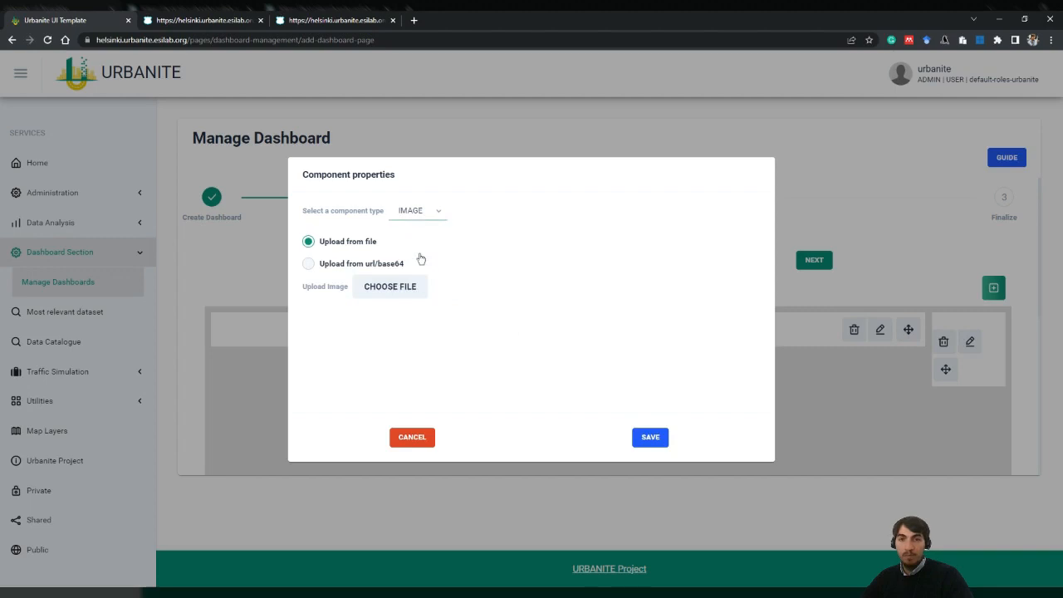
{"action": "left_click", "coordinate": [393, 289]}
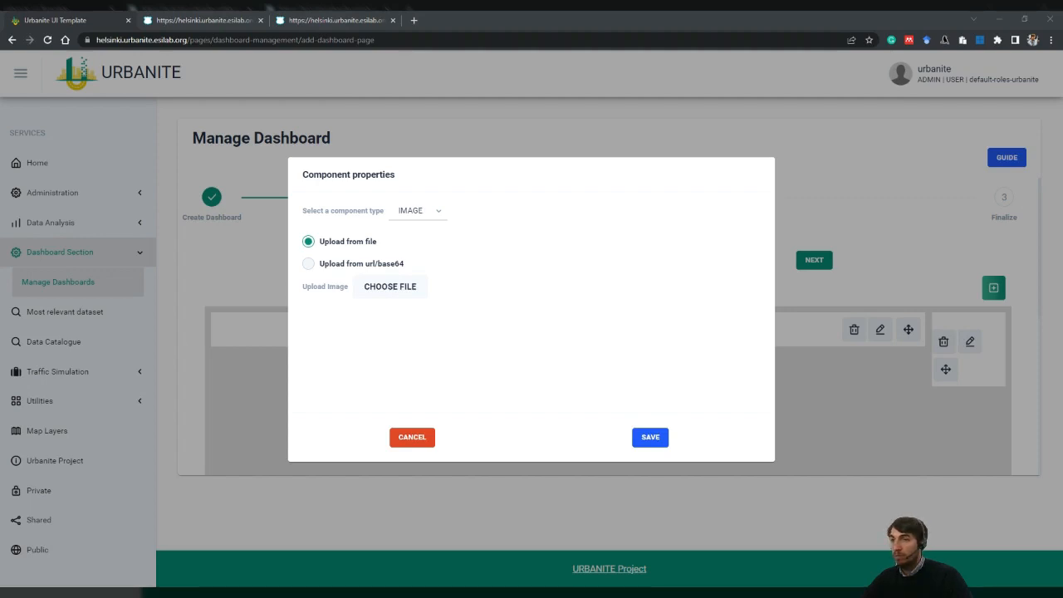
{"action": "left_click", "coordinate": [604, 505]}
{"action": "left_click", "coordinate": [648, 490]}
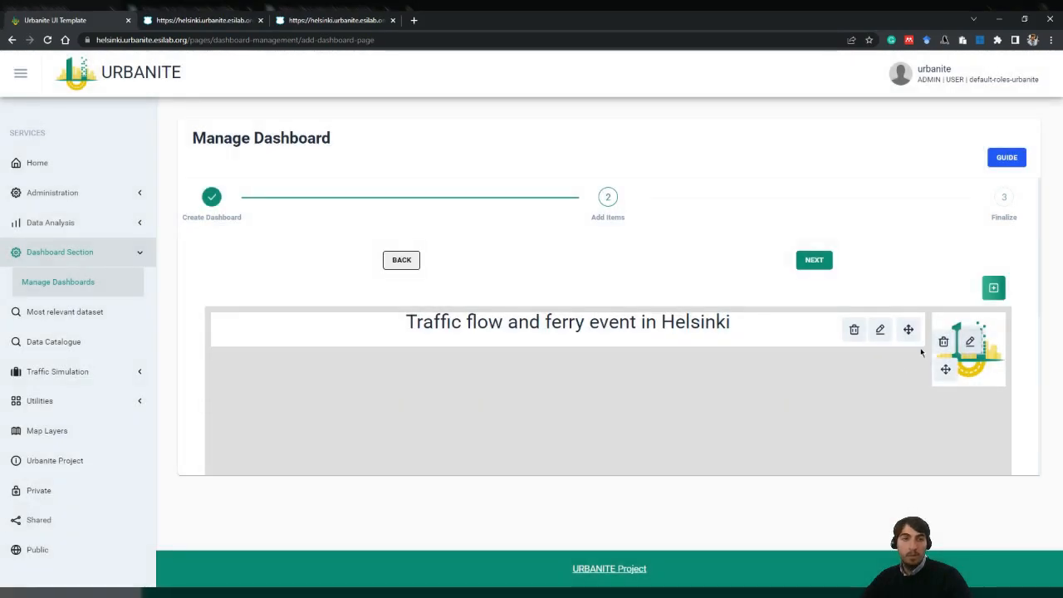
{"action": "left_click_drag", "start_coordinate": [921, 353], "coordinate": [920, 386]}
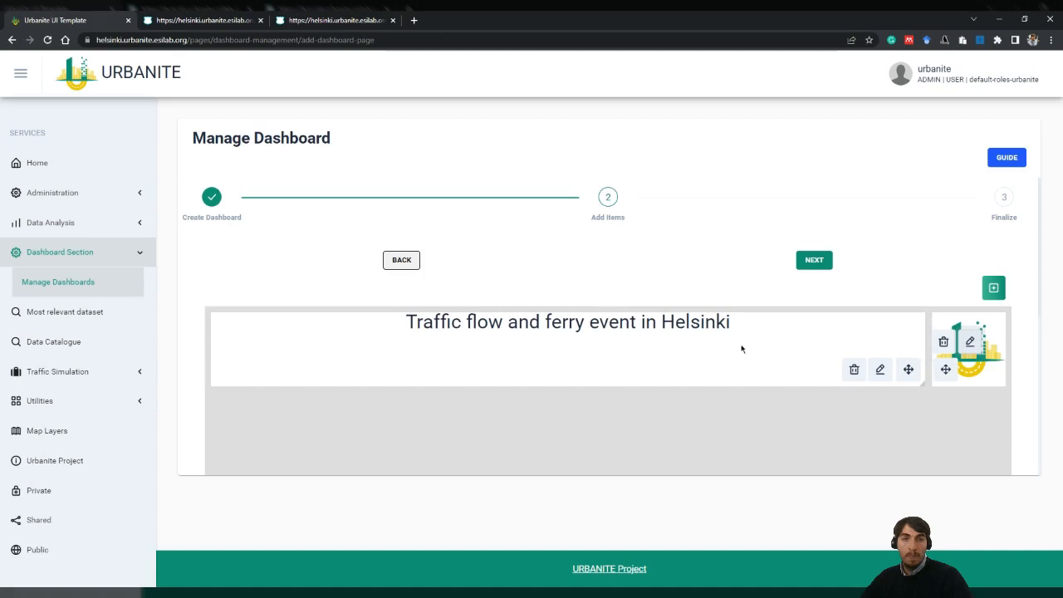
Step: Add a chart component below the heading that uses the datalet "Polar 1_20230505", and save it
{"action": "left_click", "coordinate": [993, 287]}
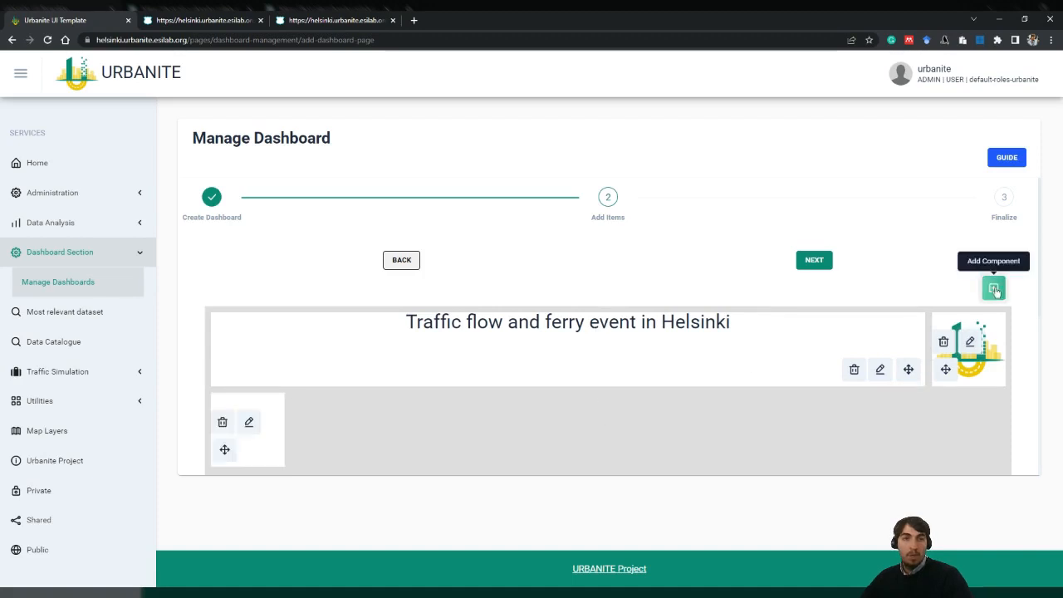
{"action": "left_click", "coordinate": [248, 424]}
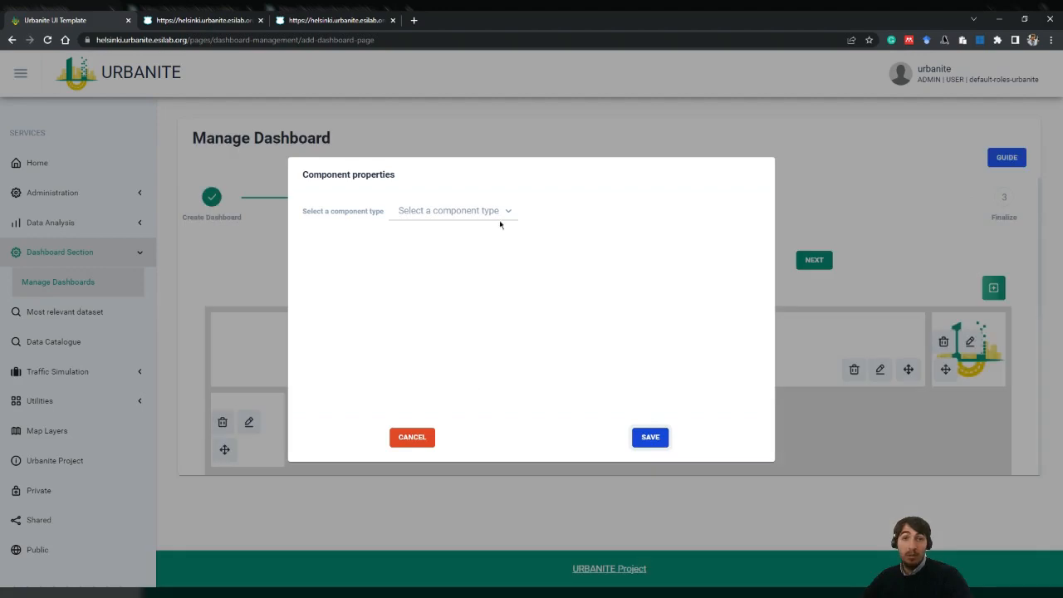
{"action": "left_click", "coordinate": [498, 216]}
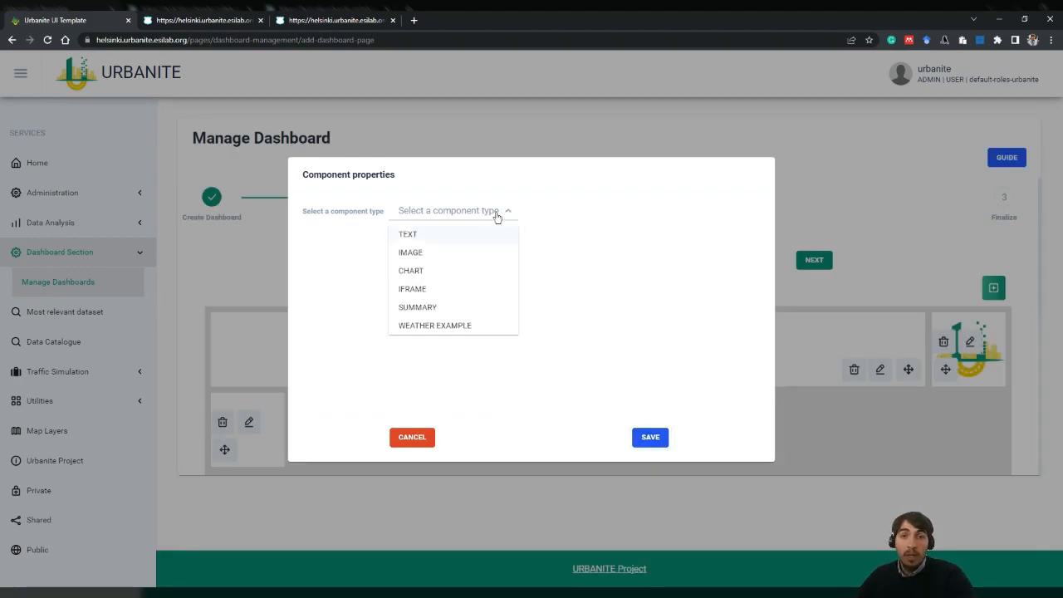
{"action": "left_click", "coordinate": [409, 273]}
{"action": "left_click", "coordinate": [419, 247]}
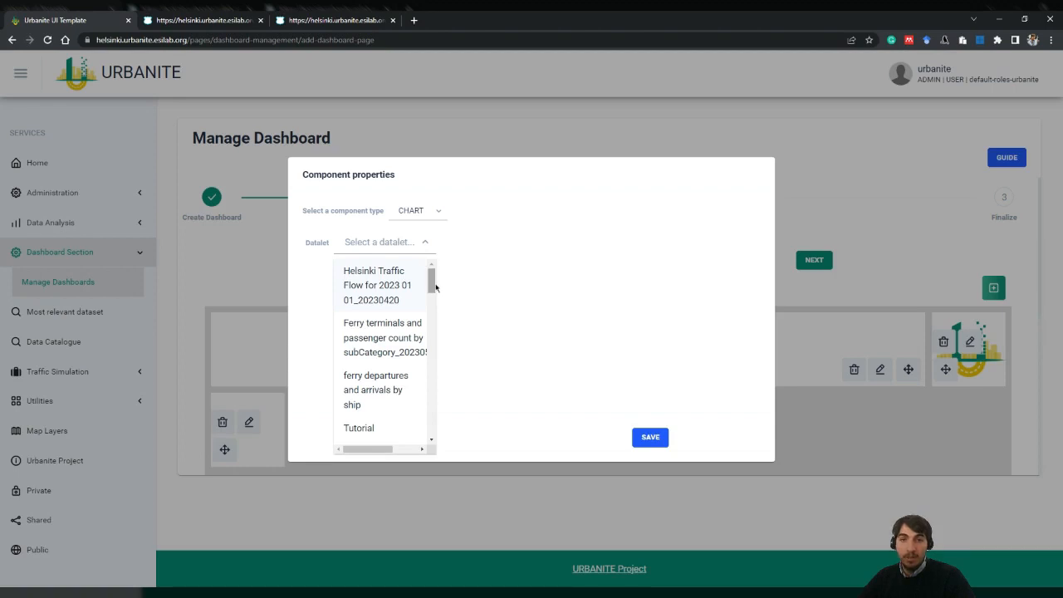
{"action": "left_click_drag", "start_coordinate": [435, 287], "coordinate": [433, 366]}
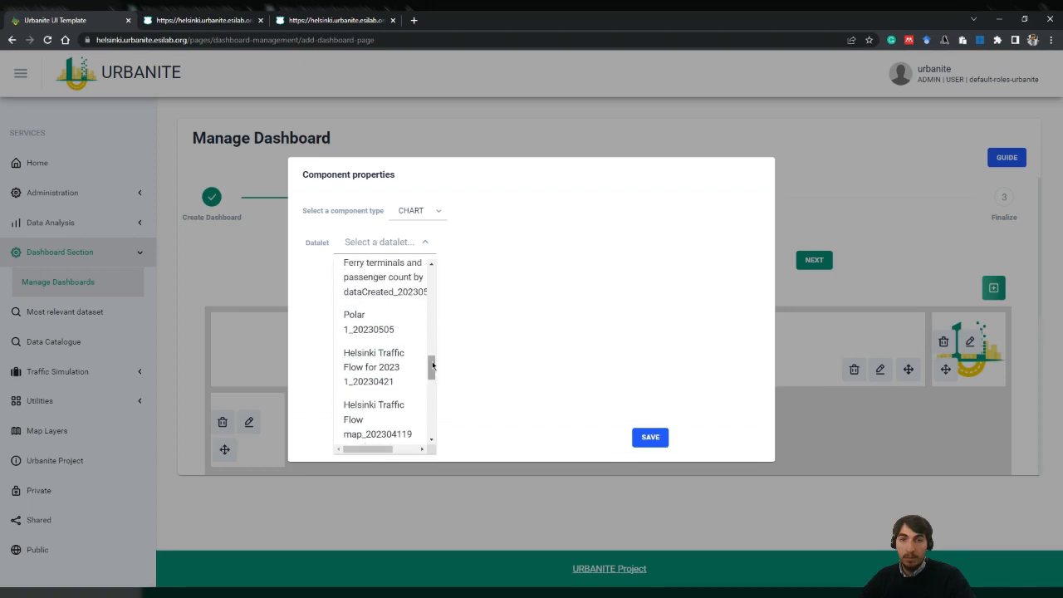
{"action": "left_click", "coordinate": [377, 326]}
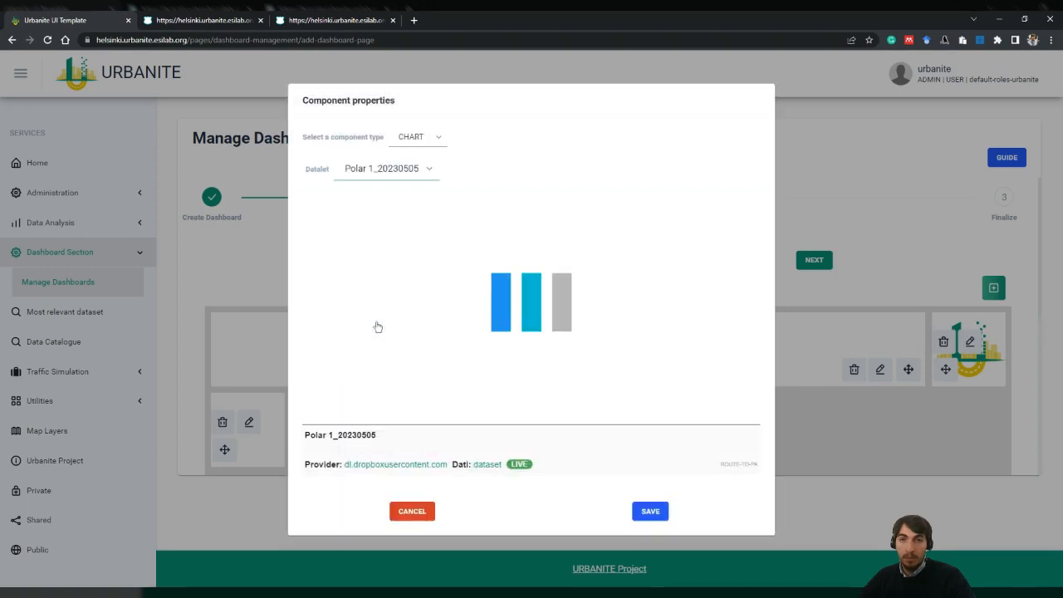
{"action": "left_click", "coordinate": [657, 512]}
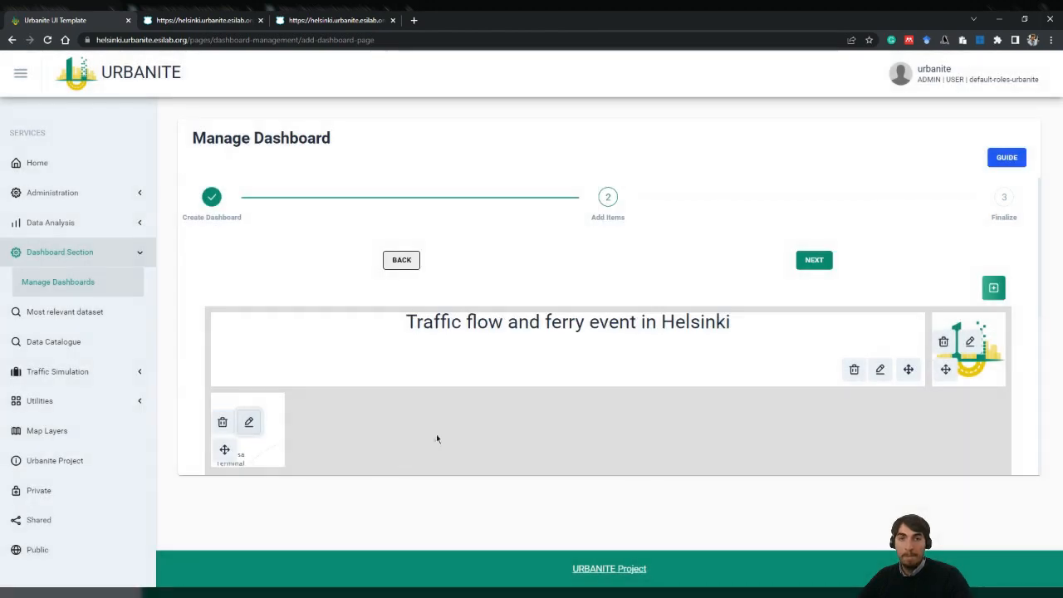
Step: Enlarge the polar chart component to about half the dashboard's width and tall enough to show the whole chart
{"action": "left_click_drag", "start_coordinate": [282, 463], "coordinate": [569, 475]}
{"action": "scroll", "coordinate": [783, 333], "scroll_direction": "down", "scroll_amount": 2}
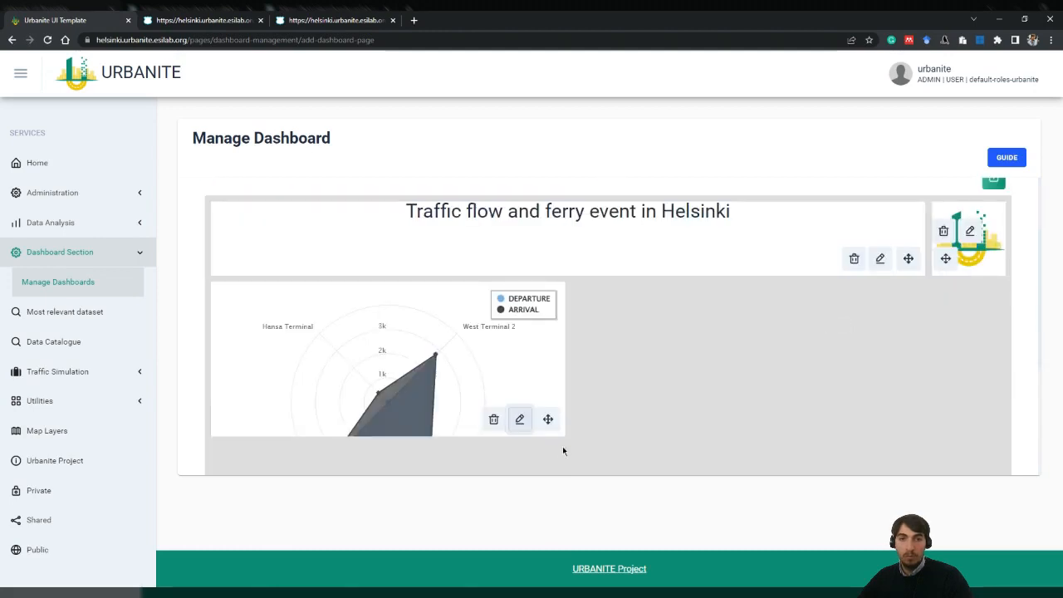
{"action": "left_click_drag", "start_coordinate": [563, 433], "coordinate": [575, 414]}
{"action": "scroll", "coordinate": [574, 410], "scroll_direction": "down", "scroll_amount": 3}
{"action": "left_click_drag", "start_coordinate": [564, 294], "coordinate": [611, 361]}
{"action": "scroll", "coordinate": [611, 360], "scroll_direction": "up", "scroll_amount": 3}
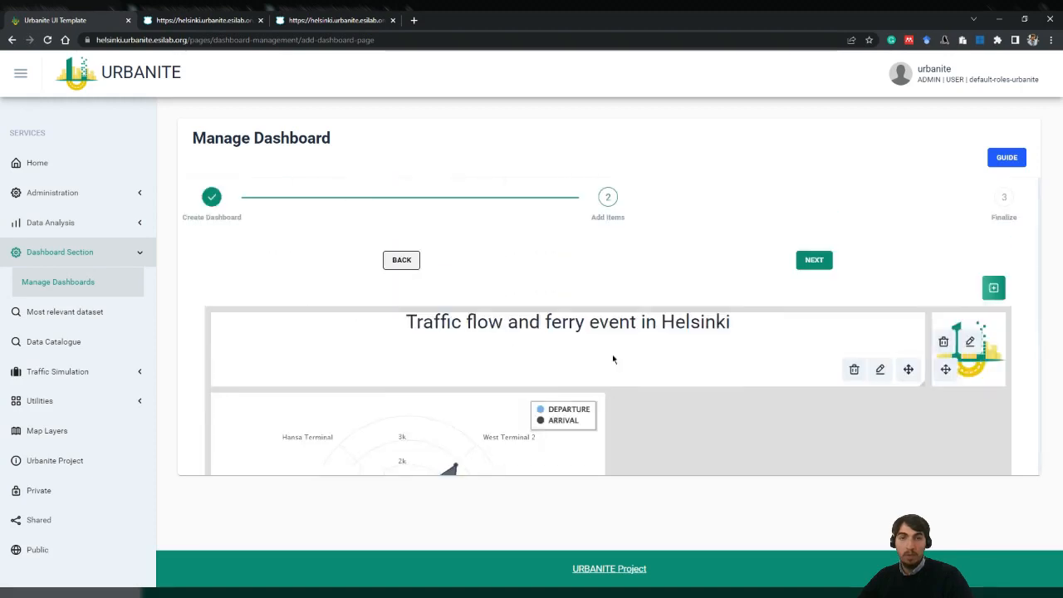
Step: Add another component beside the polar chart and set its component type to CHART
{"action": "left_click", "coordinate": [994, 288]}
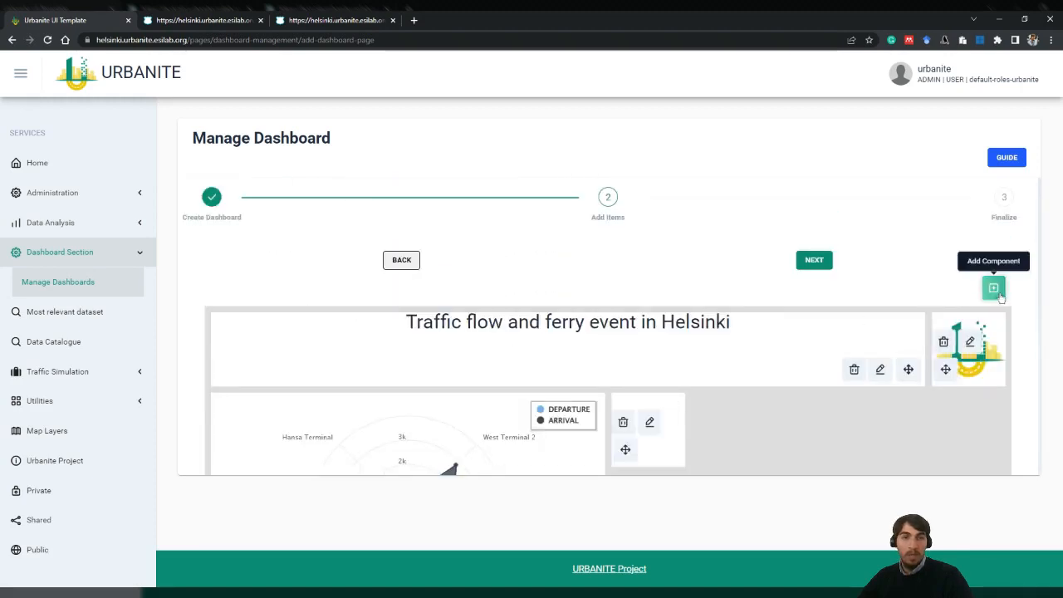
{"action": "left_click", "coordinate": [659, 424]}
{"action": "left_click", "coordinate": [469, 214]}
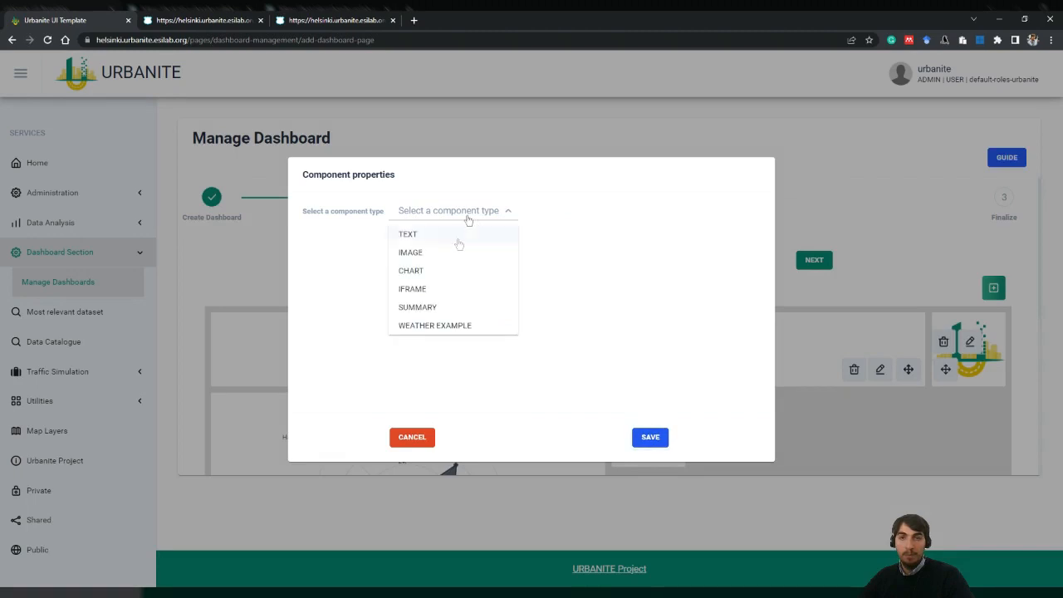
{"action": "left_click", "coordinate": [434, 274]}
Step: Search the datalet list for "map", assign the datalet "Map_tutorial_20230505" to the new chart component, and save it
{"action": "left_click", "coordinate": [402, 243]}
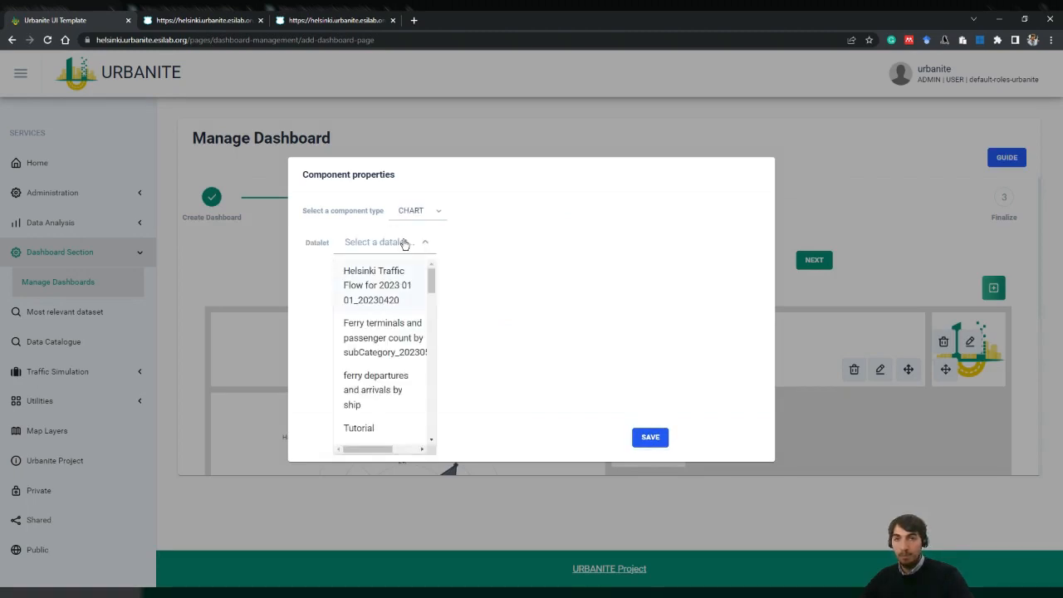
{"action": "key", "text": "ctrl+f"}
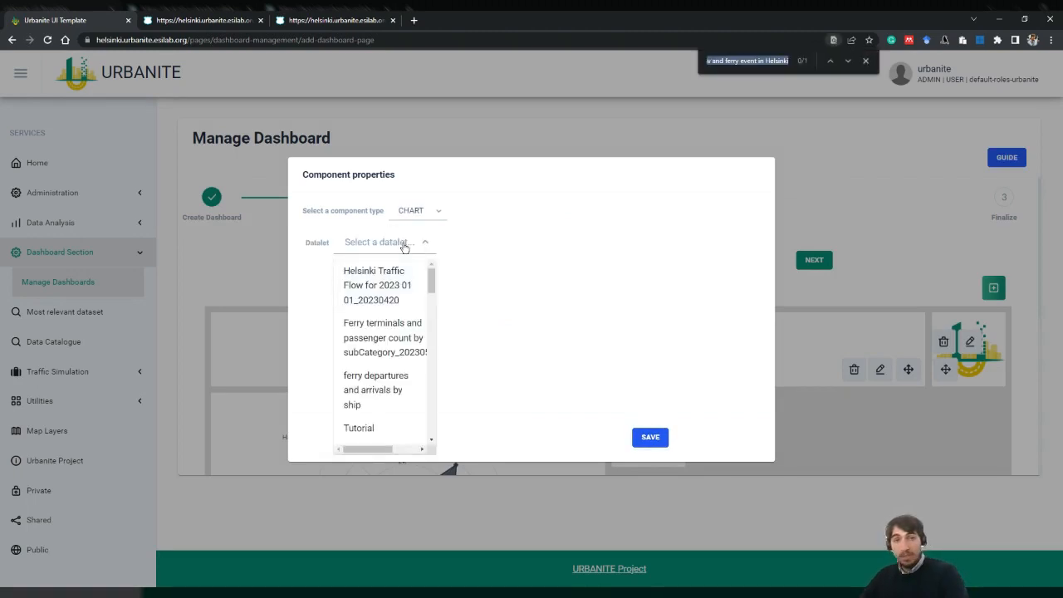
{"action": "key", "text": "BackSpace"}
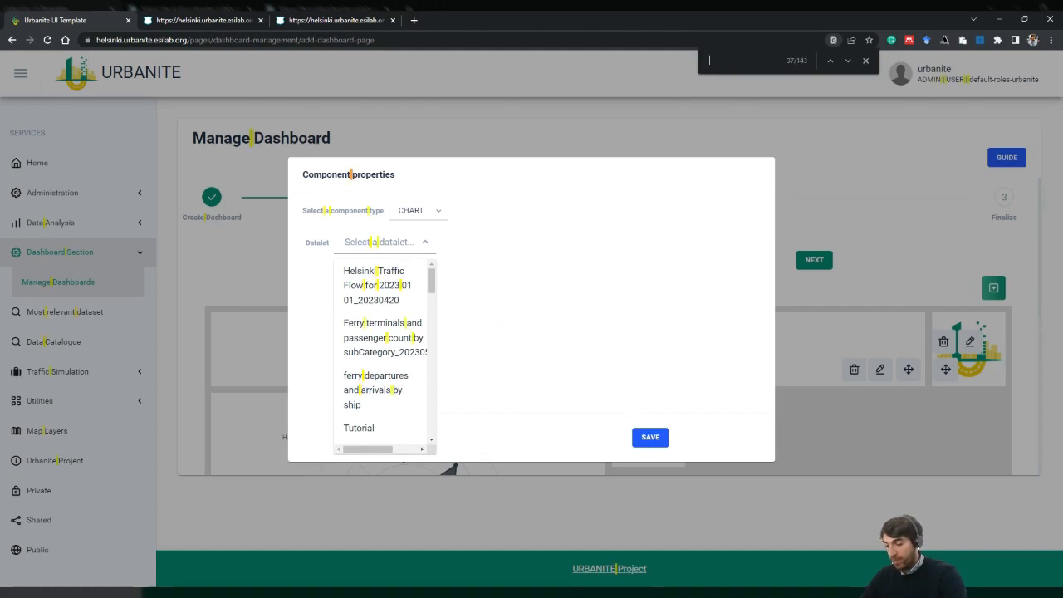
{"action": "type", "text": "map"}
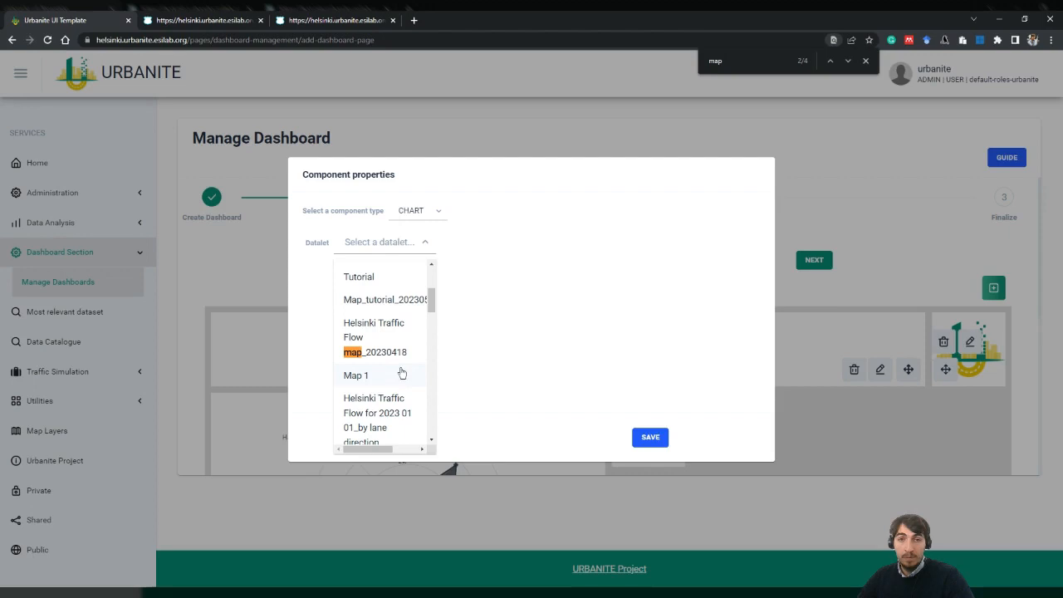
{"action": "left_click", "coordinate": [431, 441]}
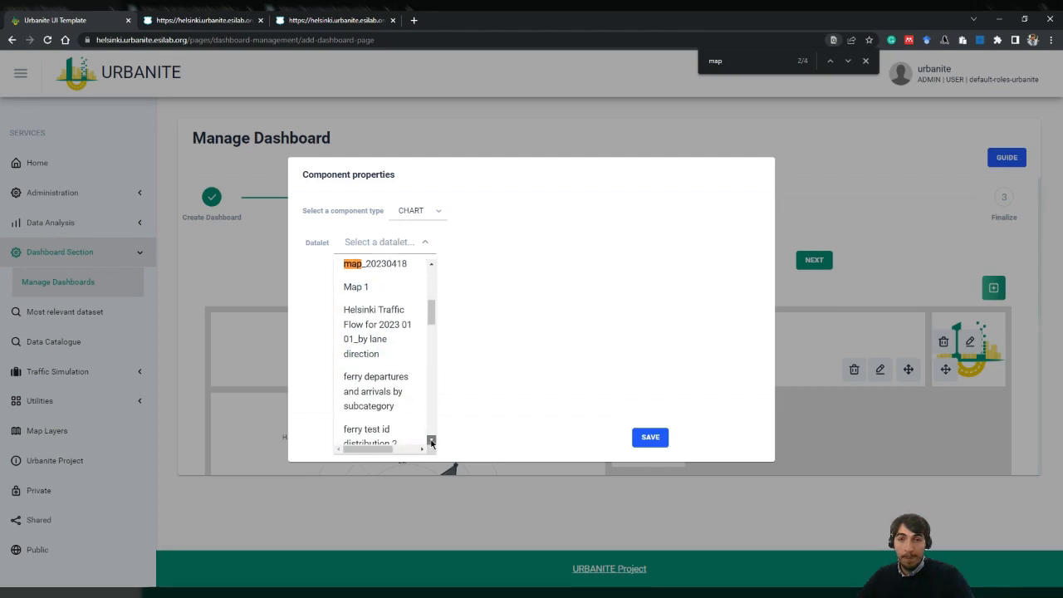
{"action": "left_click", "coordinate": [433, 441]}
{"action": "left_click", "coordinate": [432, 440]}
{"action": "left_click", "coordinate": [433, 440]}
{"action": "left_click", "coordinate": [433, 440]}
{"action": "left_click", "coordinate": [432, 440]}
{"action": "left_click", "coordinate": [433, 440]}
{"action": "left_click", "coordinate": [432, 440]}
{"action": "left_click", "coordinate": [433, 440]}
{"action": "left_click", "coordinate": [432, 440]}
{"action": "left_click", "coordinate": [433, 440]}
{"action": "left_click", "coordinate": [433, 440]}
{"action": "left_click", "coordinate": [433, 440]}
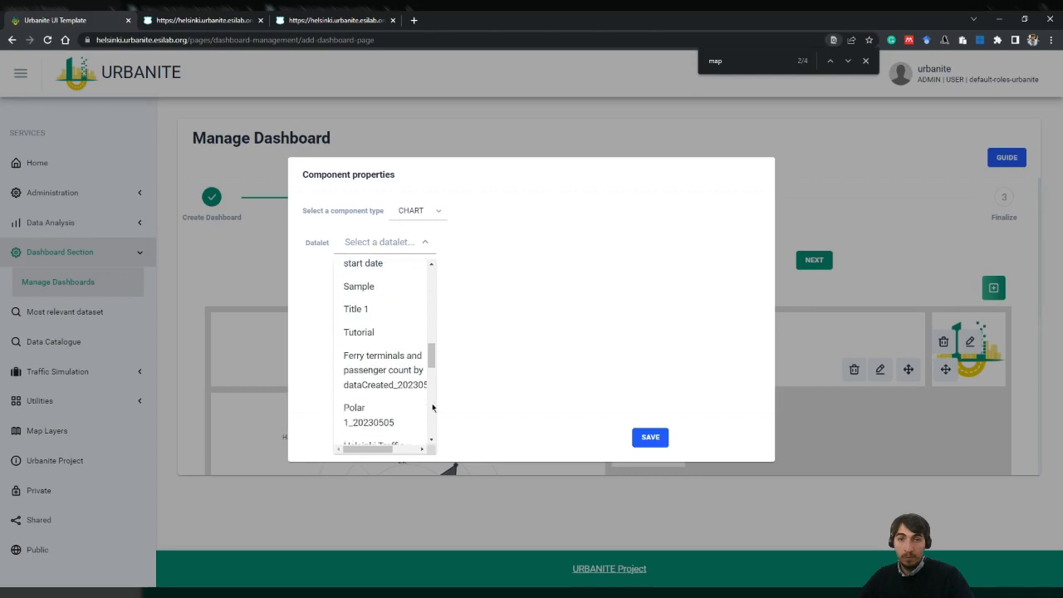
{"action": "left_click_drag", "start_coordinate": [433, 363], "coordinate": [443, 303]}
{"action": "left_click", "coordinate": [387, 342]}
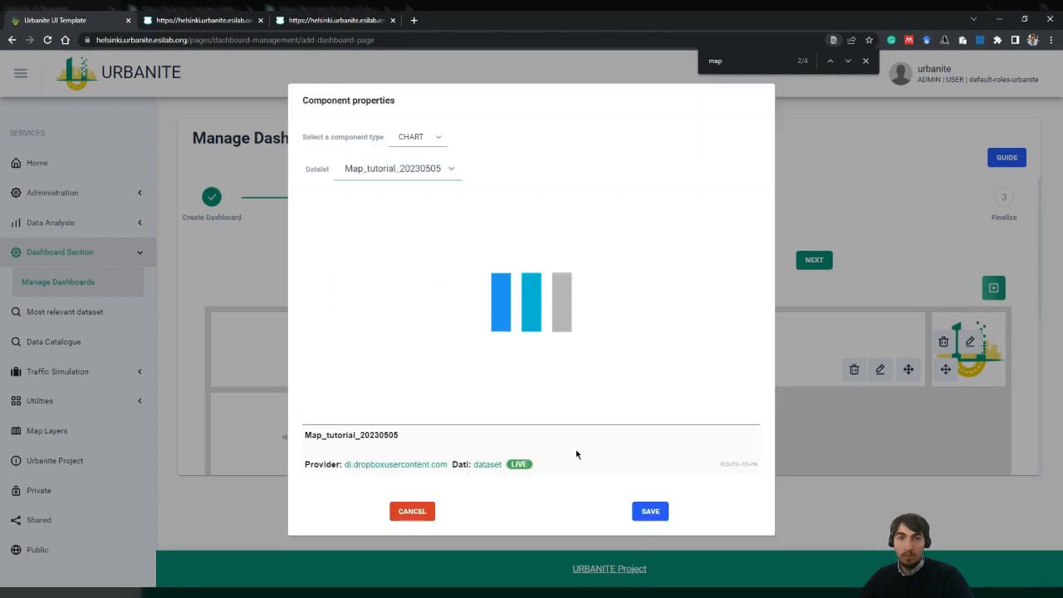
{"action": "left_click", "coordinate": [651, 511]}
Step: Stretch the map component across the remaining dashboard width and match its height to the polar chart
{"action": "left_click_drag", "start_coordinate": [682, 452], "coordinate": [997, 462]}
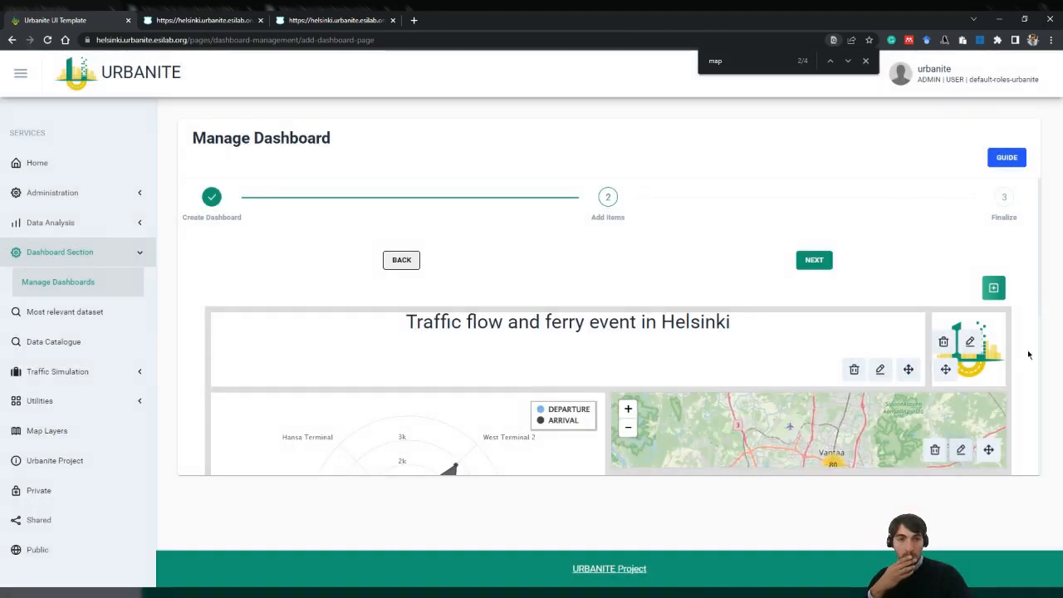
{"action": "scroll", "coordinate": [1031, 345], "scroll_direction": "down", "scroll_amount": 3}
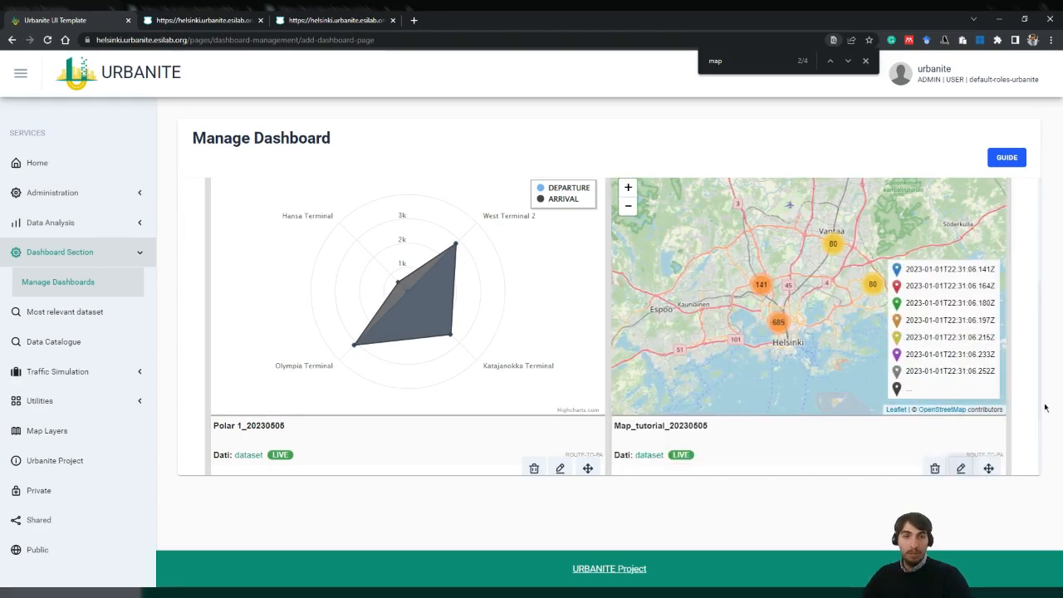
{"action": "scroll", "coordinate": [1030, 380], "scroll_direction": "up", "scroll_amount": 3}
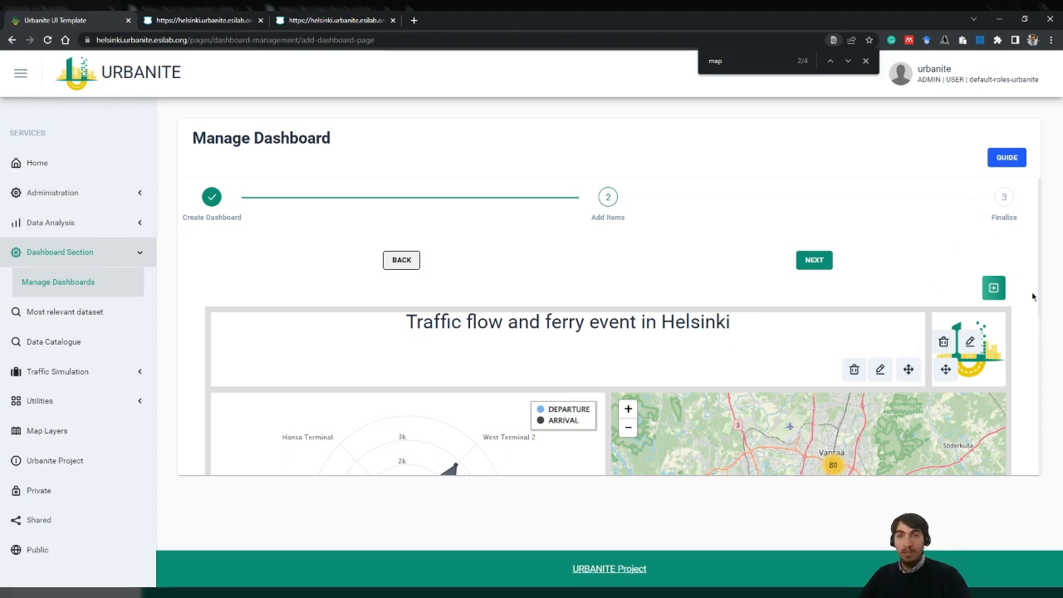
Step: Proceed to finalizing the dashboard, leave Publish dashboard set to No, and save the dashboard
{"action": "left_click", "coordinate": [814, 260]}
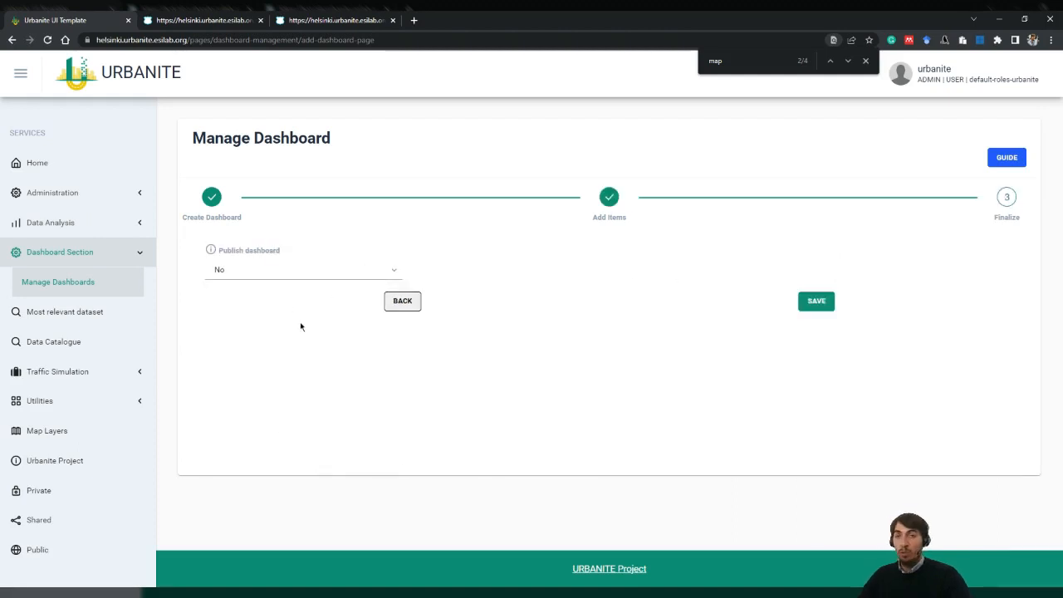
{"action": "left_click", "coordinate": [338, 274]}
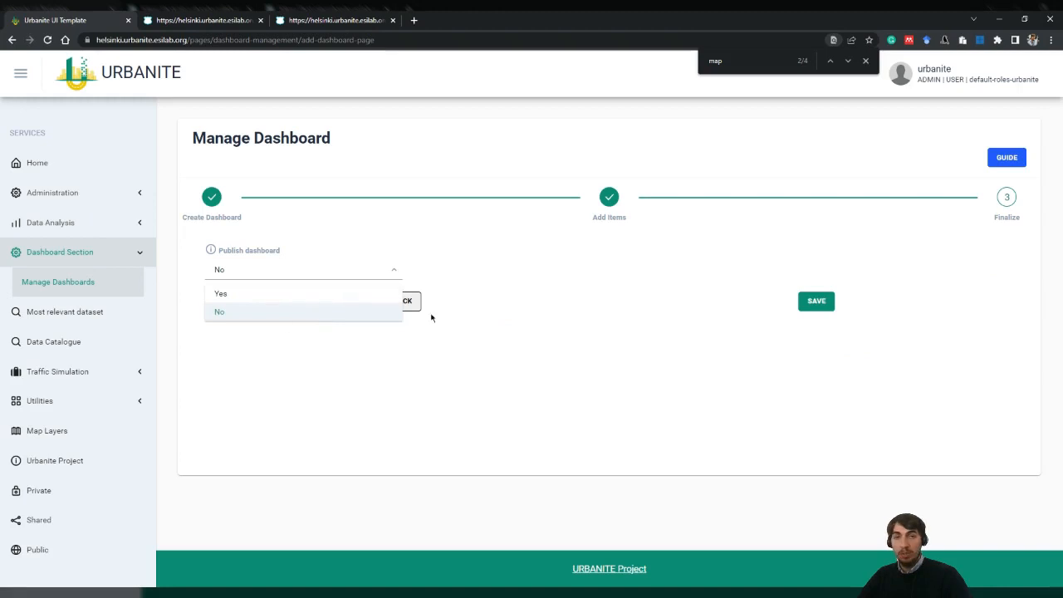
{"action": "left_click", "coordinate": [826, 309]}
{"action": "left_click", "coordinate": [819, 303]}
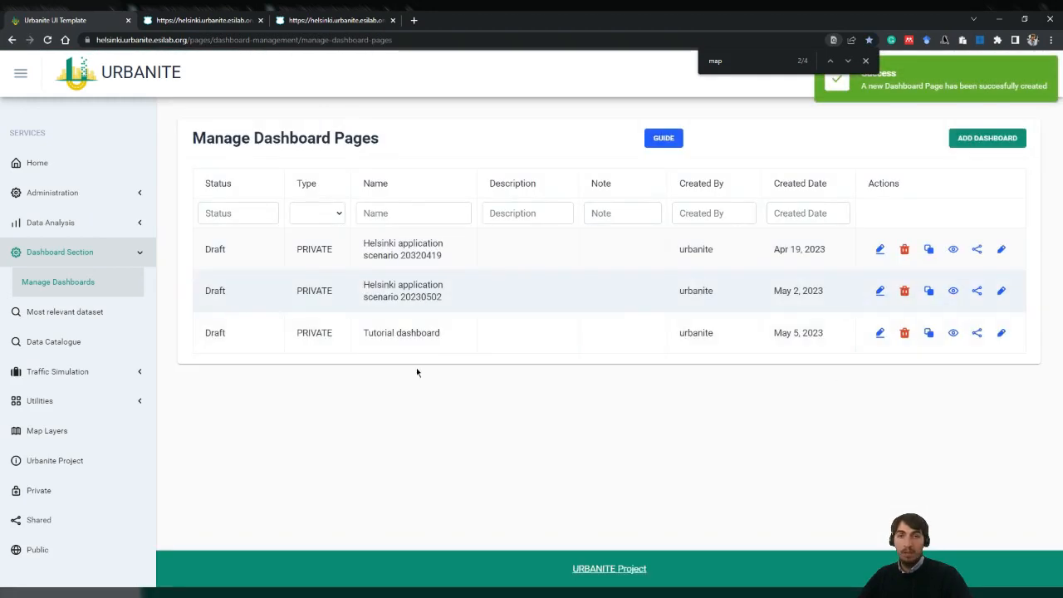
Step: Preview "Tutorial dashboard" from the dashboard list and inspect the Hansa Terminal values in the polar chart
{"action": "left_click_drag", "start_coordinate": [384, 333], "coordinate": [786, 346]}
{"action": "left_click", "coordinate": [954, 334]}
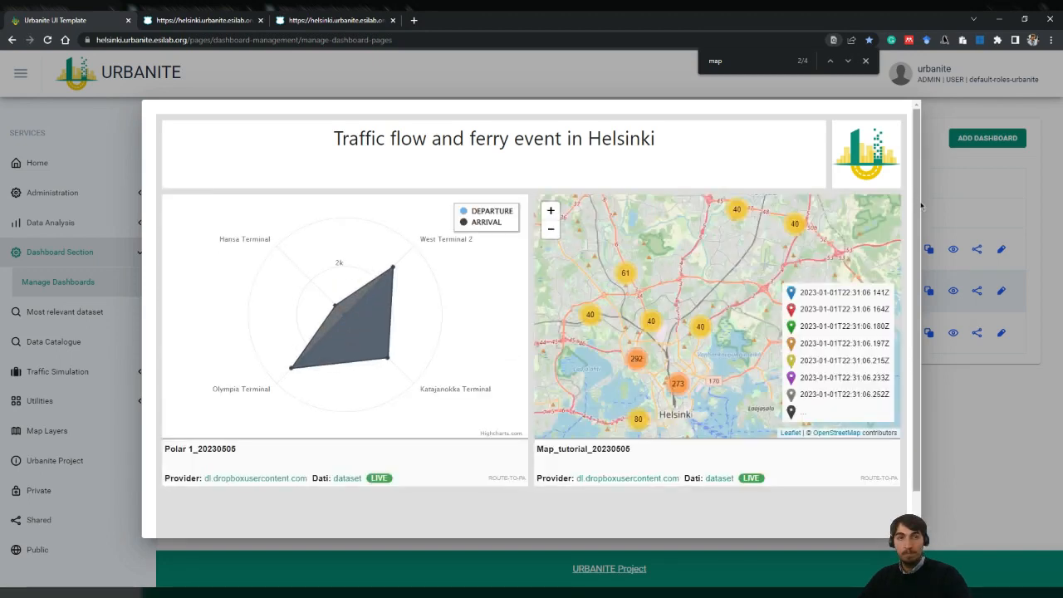
{"action": "mouse_move", "coordinate": [335, 306]}
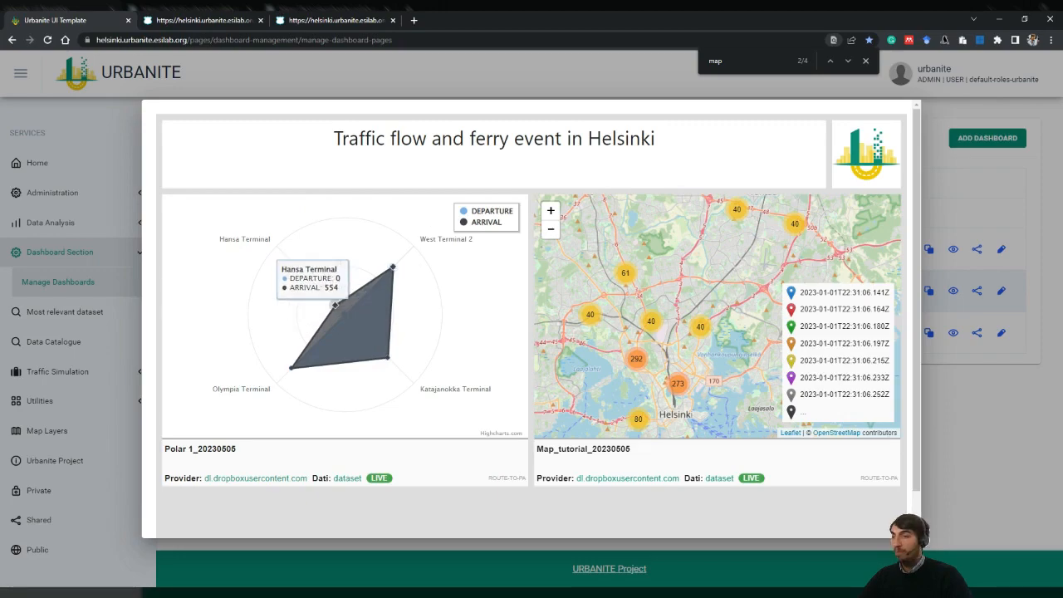